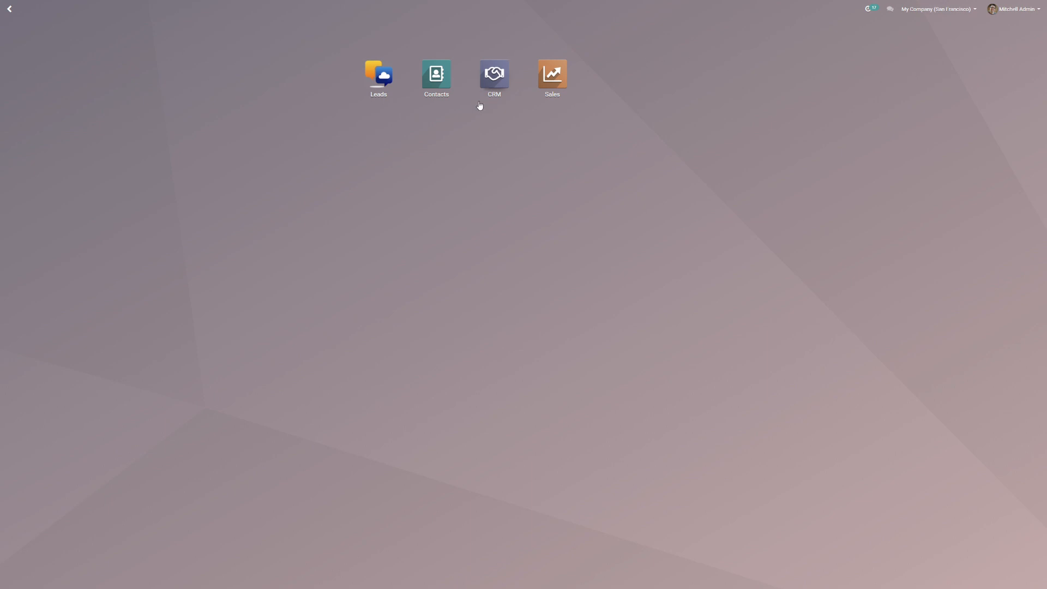
- Create a CRM opportunity named "The Smart Group" and fill it in from the company search with THE SMART GROUP BVBA
{"action": "left_click", "coordinate": [497, 83]}
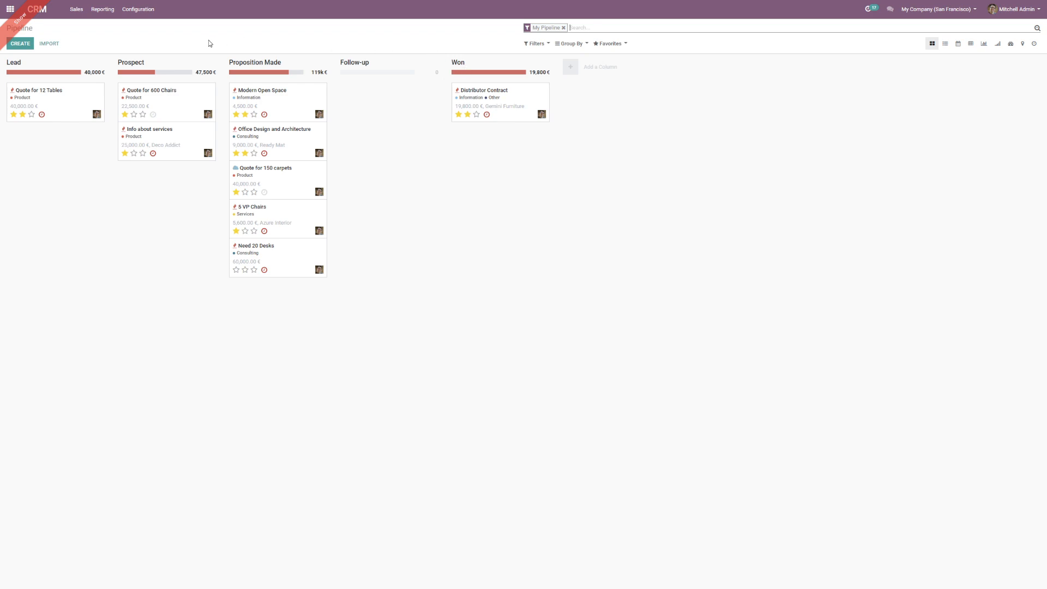
{"action": "left_click", "coordinate": [16, 46]}
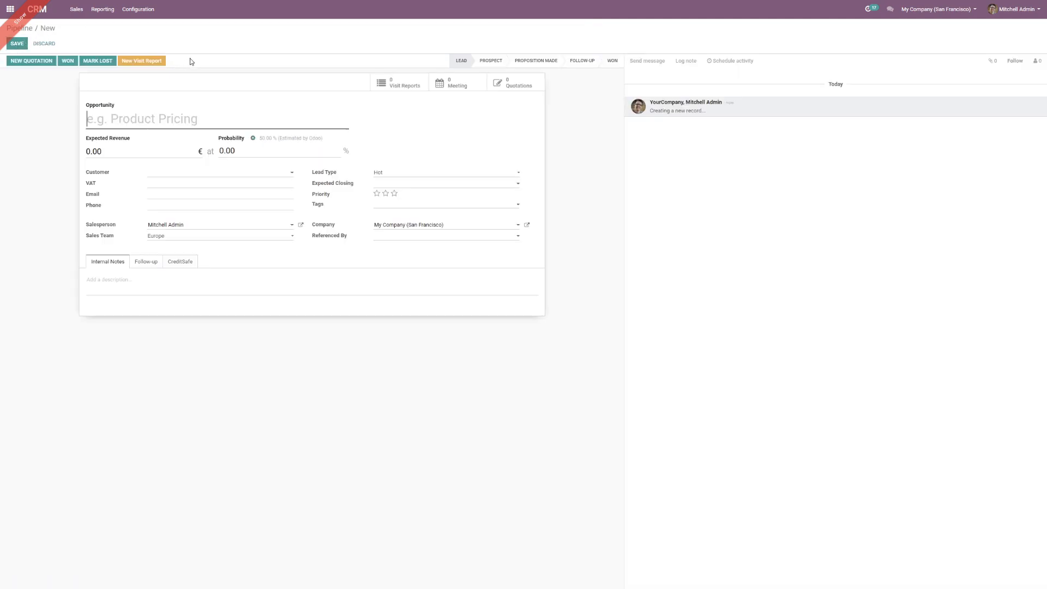
{"action": "type", "text": "The Smart Group"}
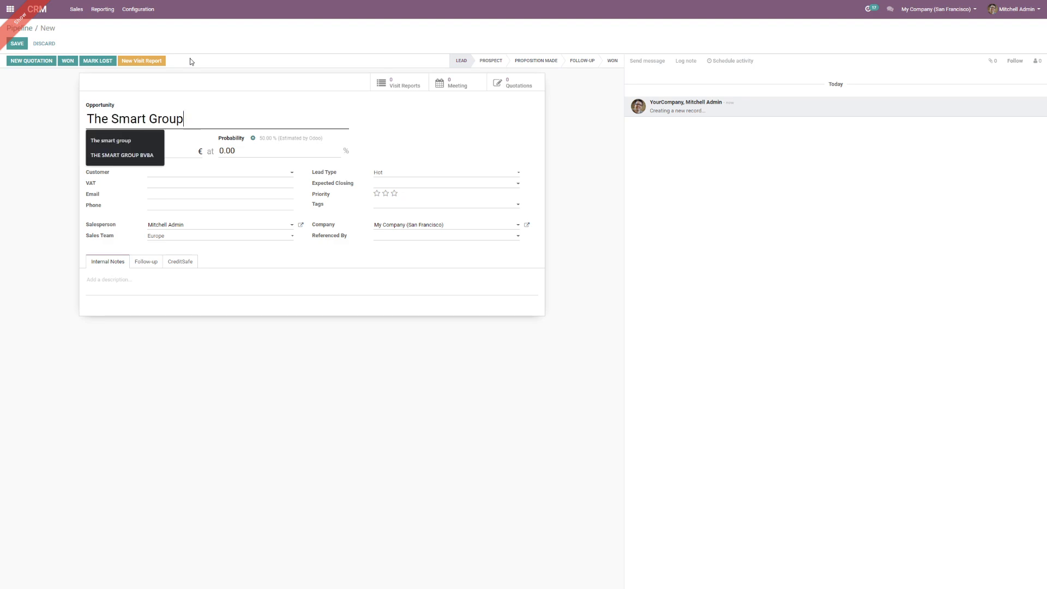
{"action": "left_click", "coordinate": [227, 151]}
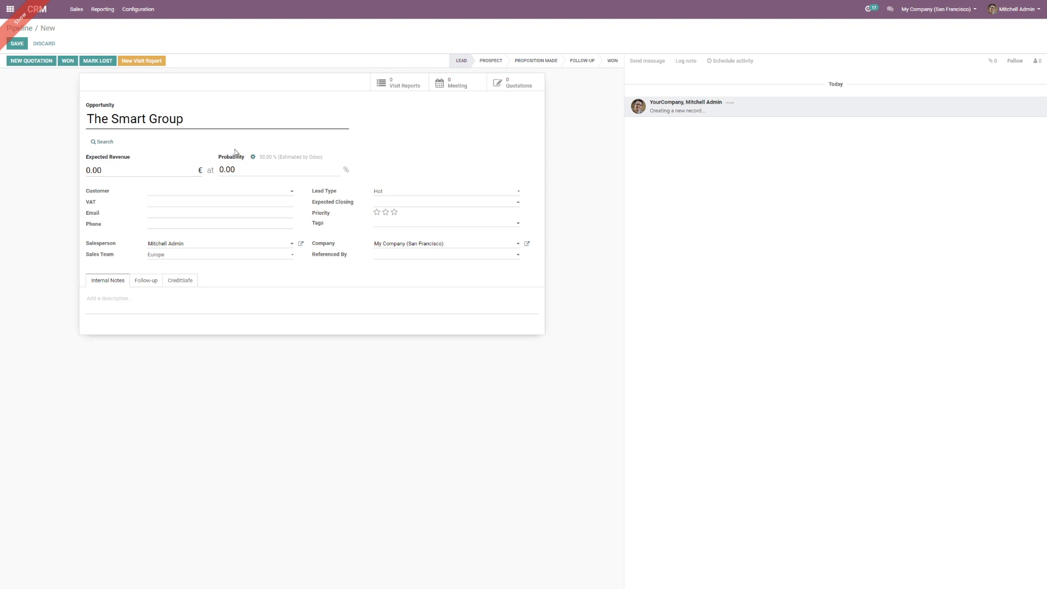
{"action": "left_click", "coordinate": [94, 143]}
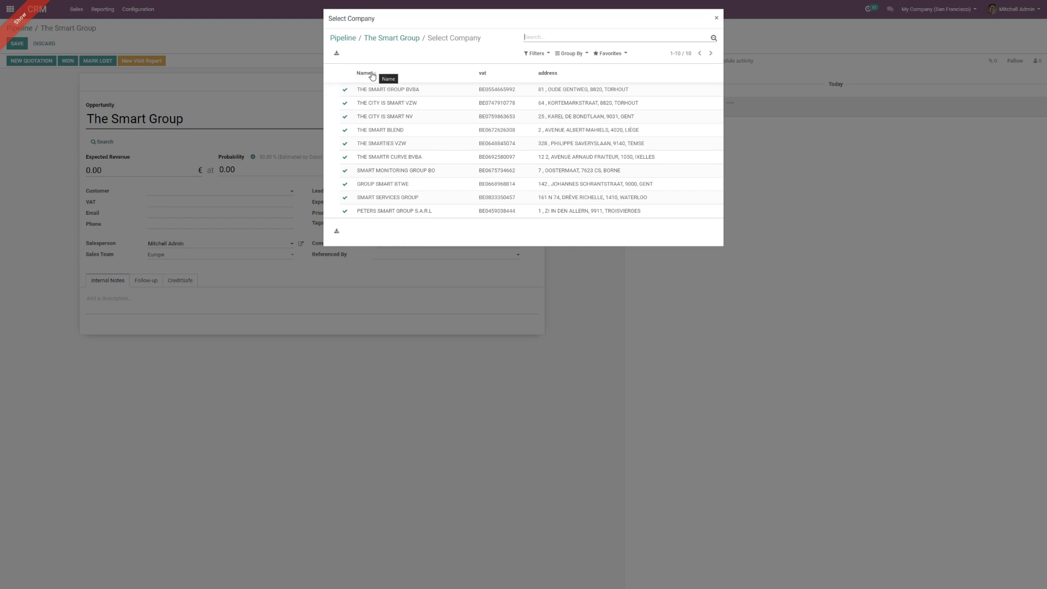
{"action": "left_click", "coordinate": [345, 93]}
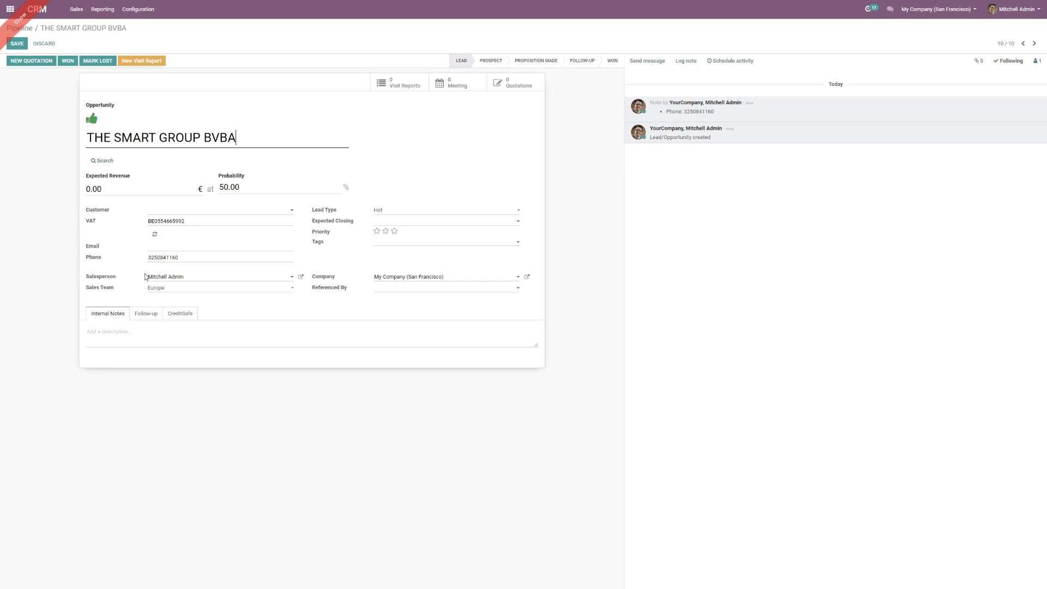
- Examine the opportunity's imported VAT number, phone, follow-up contact information and CreditSafe credit data
{"action": "left_click_drag", "start_coordinate": [189, 223], "coordinate": [142, 226]}
{"action": "left_click", "coordinate": [187, 254]}
{"action": "left_click_drag", "start_coordinate": [187, 254], "coordinate": [135, 257]}
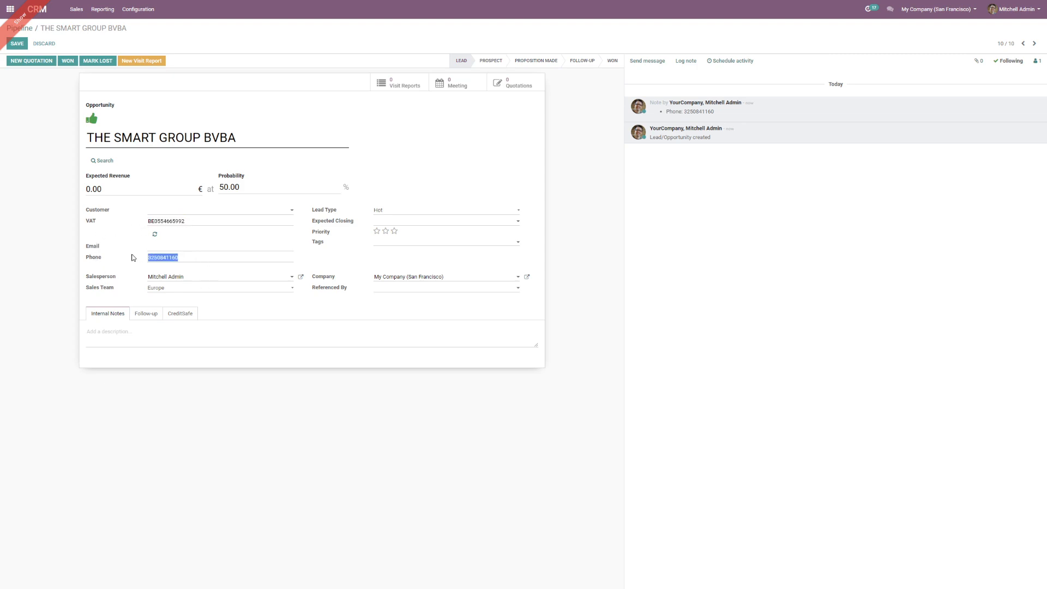
{"action": "left_click", "coordinate": [147, 314]}
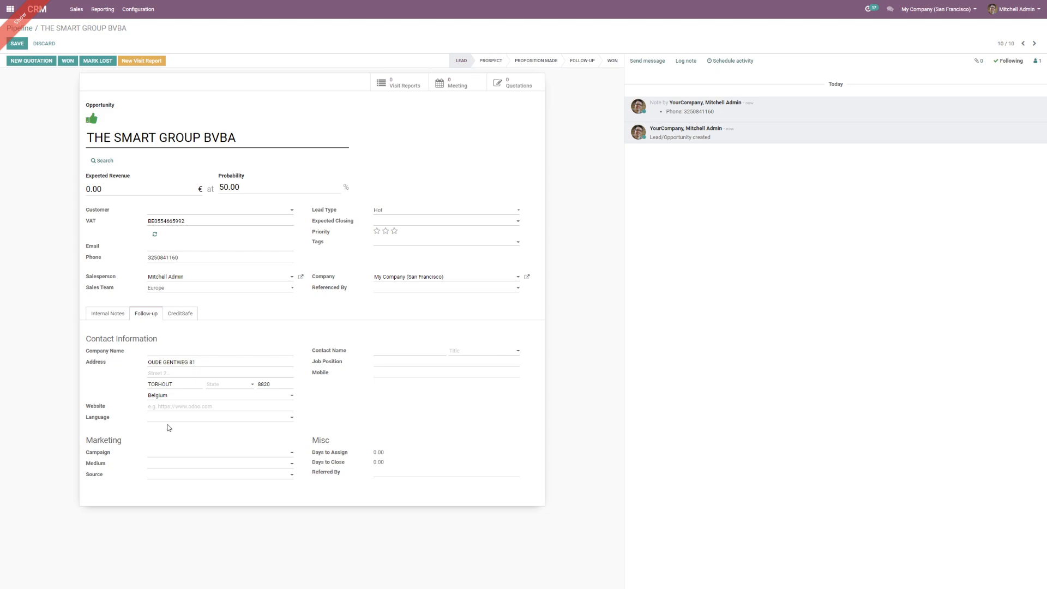
{"action": "left_click", "coordinate": [188, 320]}
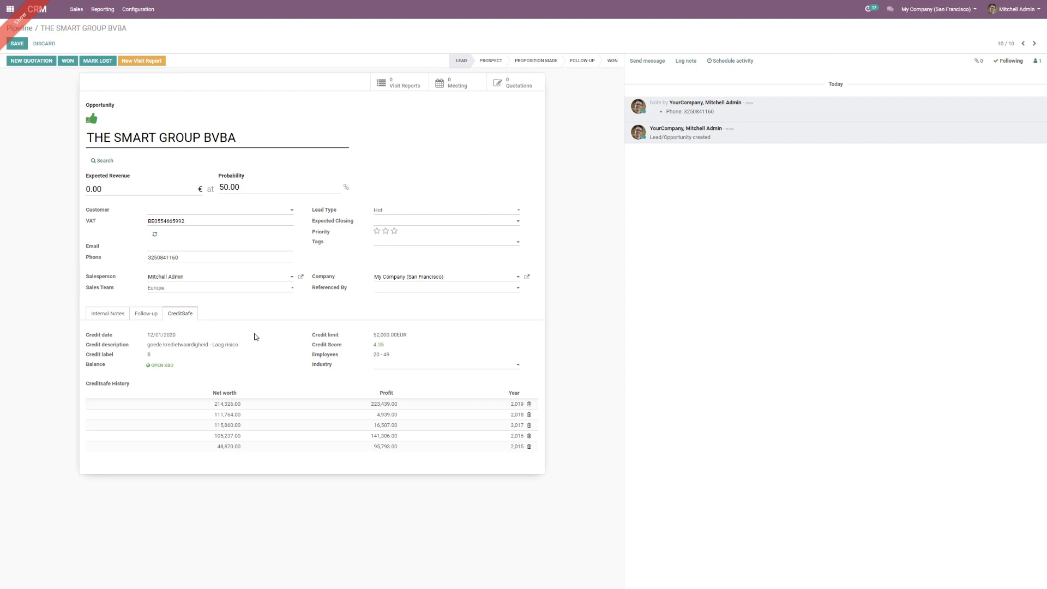
{"action": "double_click", "coordinate": [375, 346]}
{"action": "left_click", "coordinate": [408, 348]}
{"action": "left_click_drag", "start_coordinate": [185, 221], "coordinate": [127, 221]}
- Tag the opportunity as Product, leaving the tag's colour options without a choice
{"action": "left_click", "coordinate": [395, 245]}
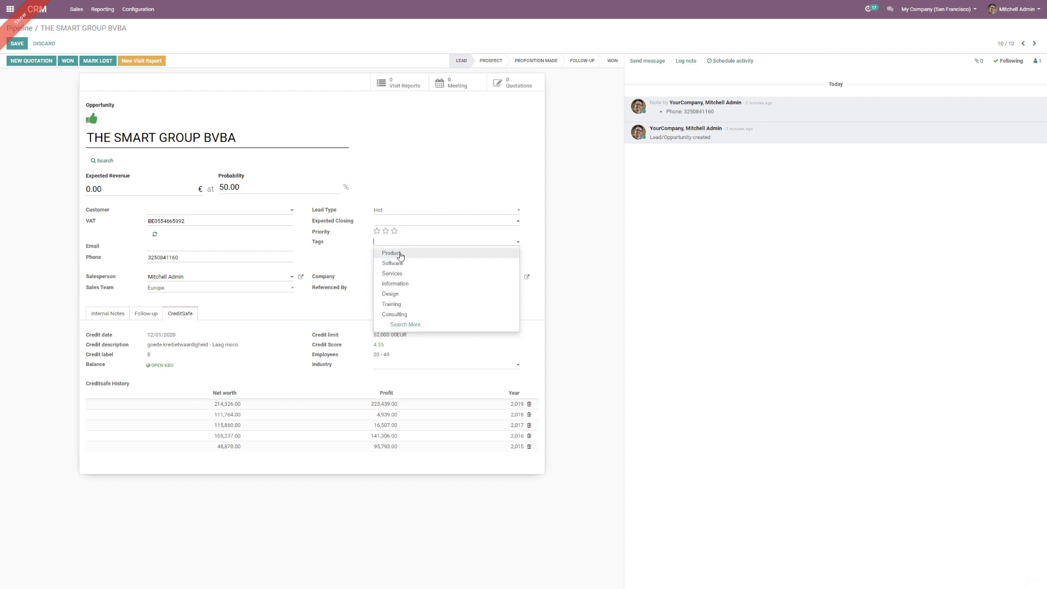
{"action": "left_click", "coordinate": [400, 253]}
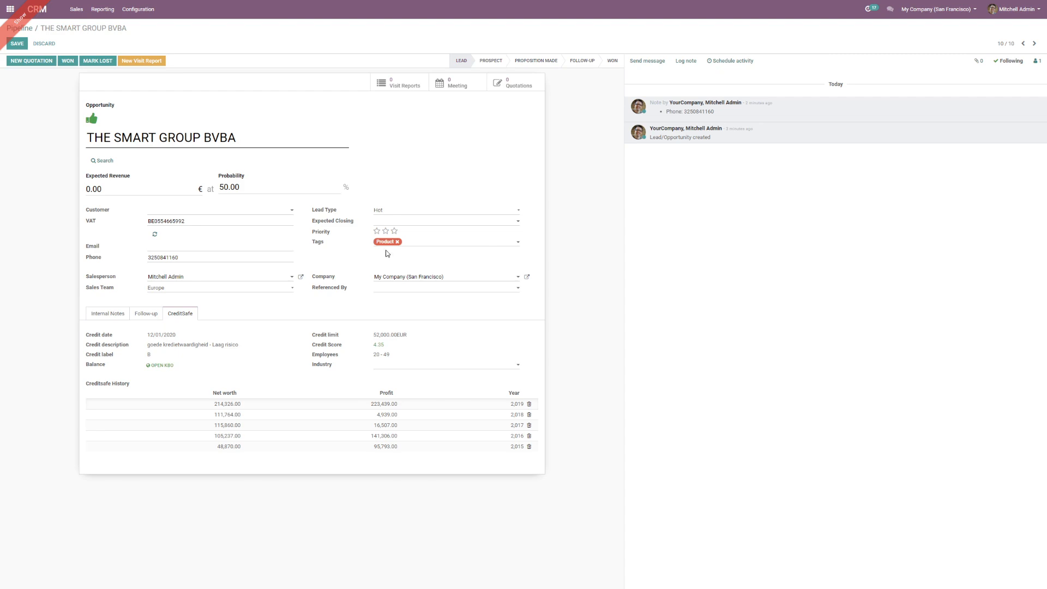
{"action": "left_click", "coordinate": [386, 244]}
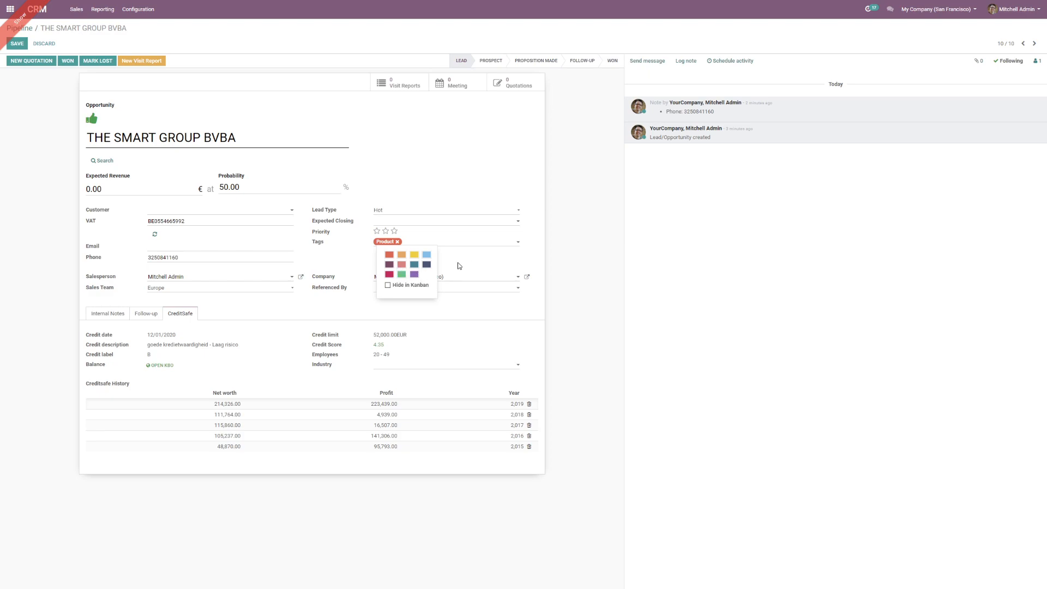
{"action": "left_click", "coordinate": [514, 260]}
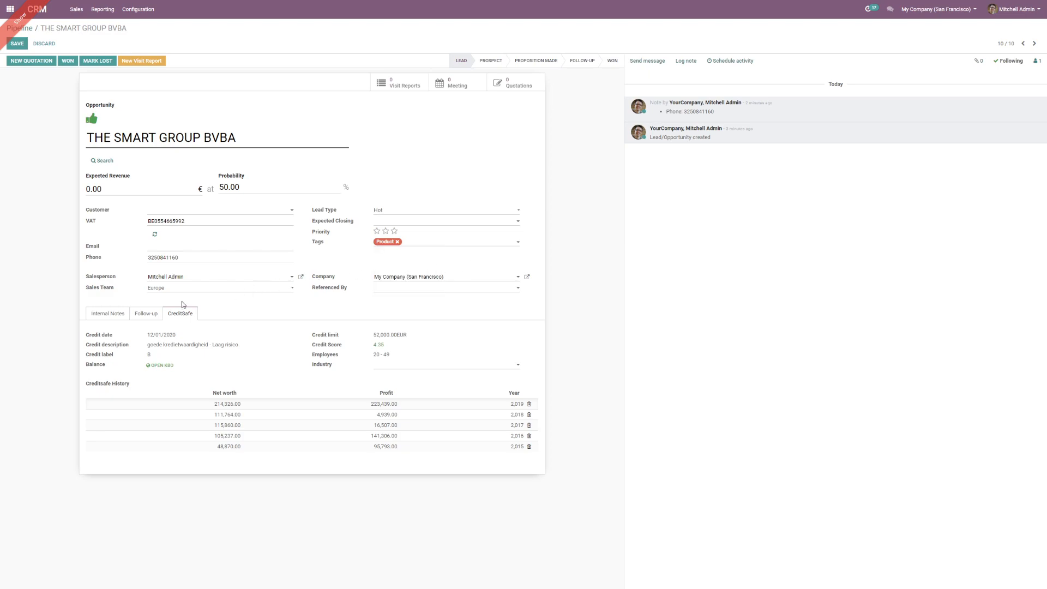
- Look through the opportunity's follow-up information and its available lead types
{"action": "left_click", "coordinate": [146, 315]}
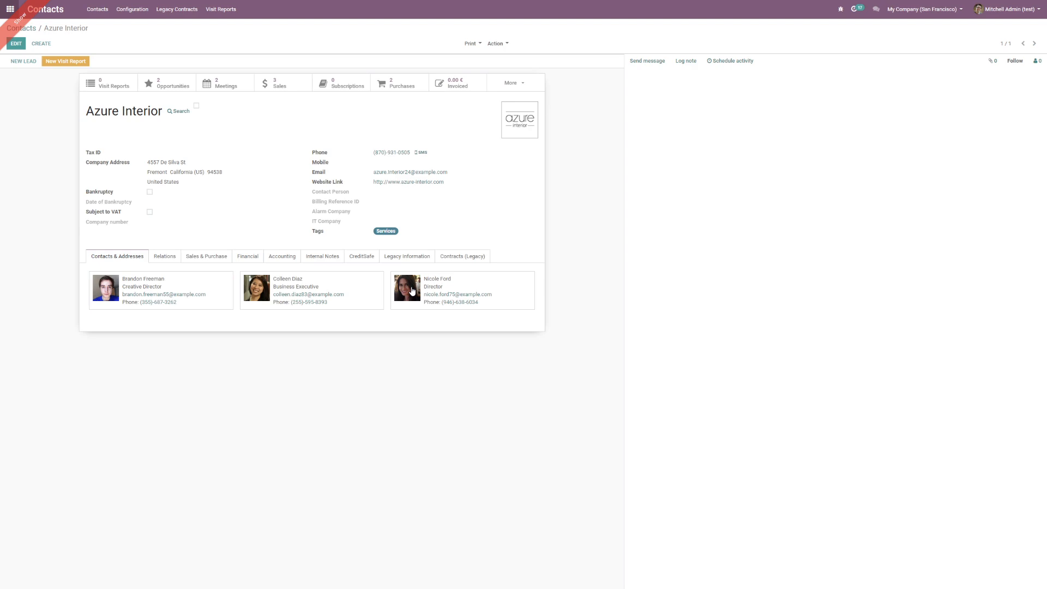
{"action": "left_click", "coordinate": [19, 62]}
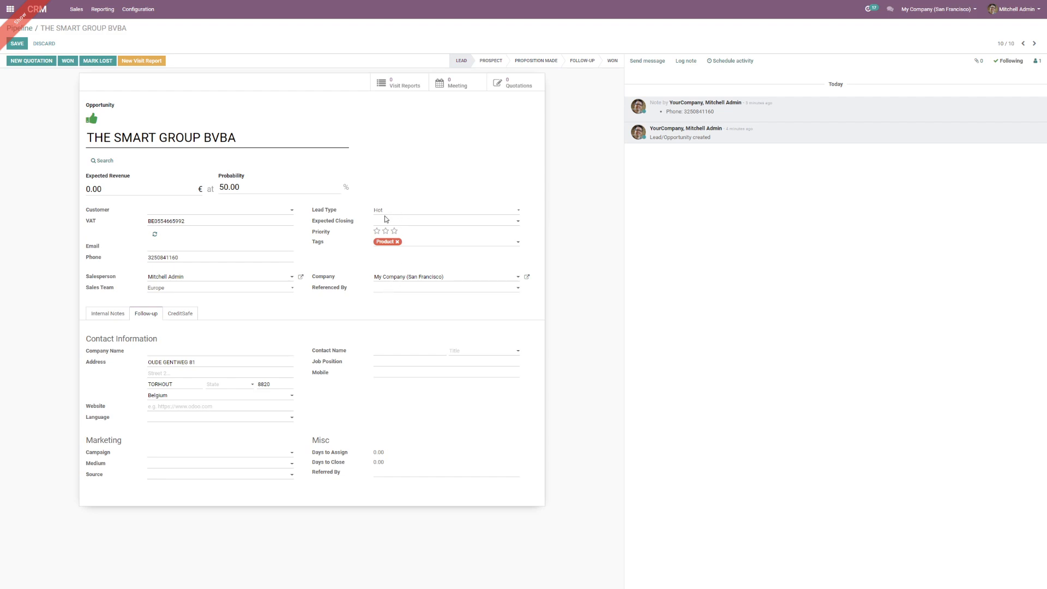
{"action": "left_click", "coordinate": [413, 216]}
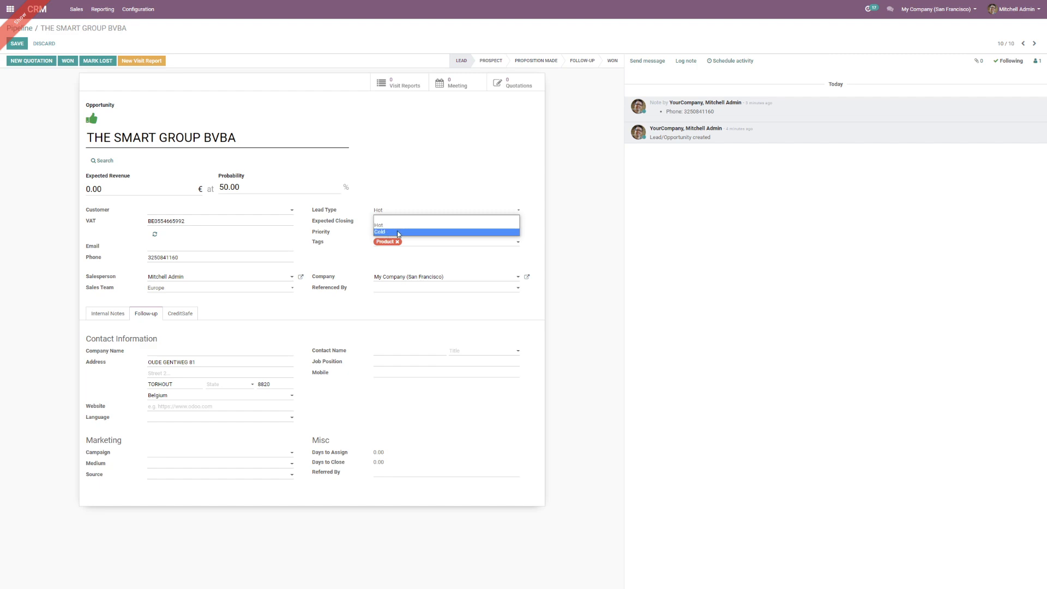
{"action": "left_click", "coordinate": [585, 228]}
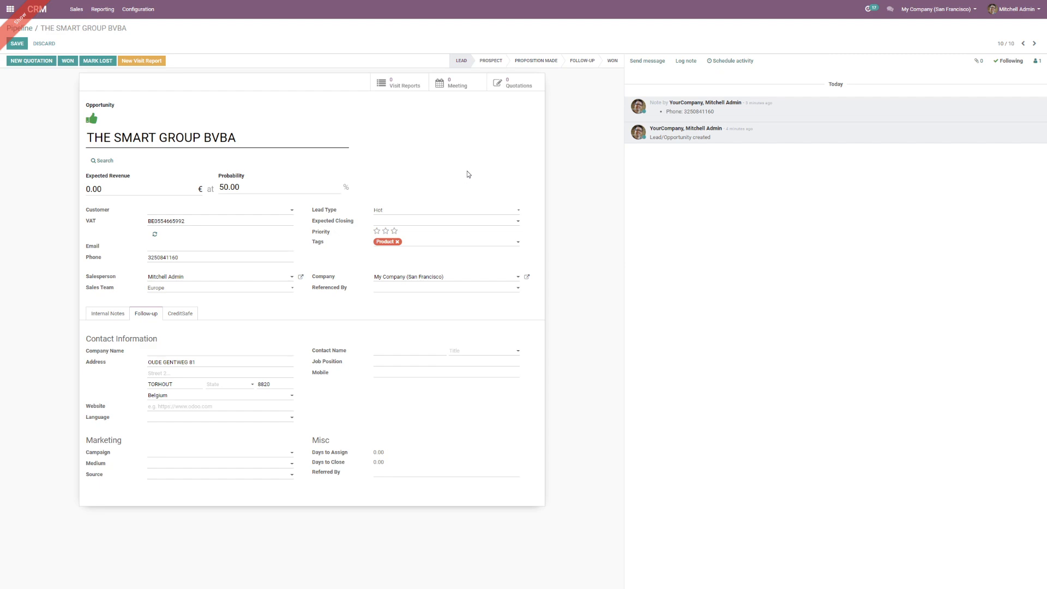
- Keep the unsaved changes and save the THE SMART GROUP BVBA opportunity
{"action": "left_click", "coordinate": [44, 15]}
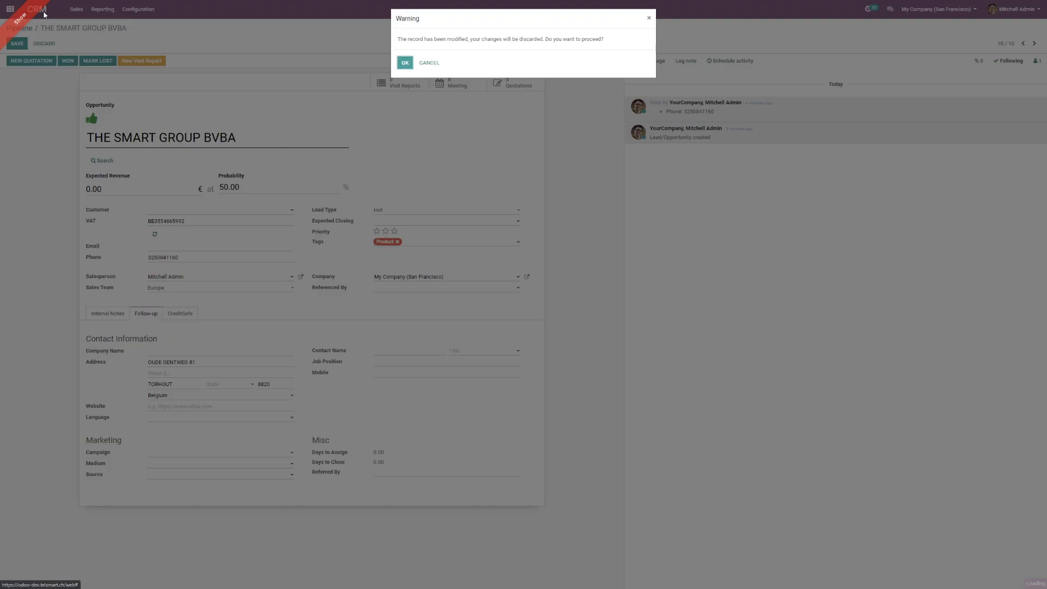
{"action": "left_click", "coordinate": [434, 63]}
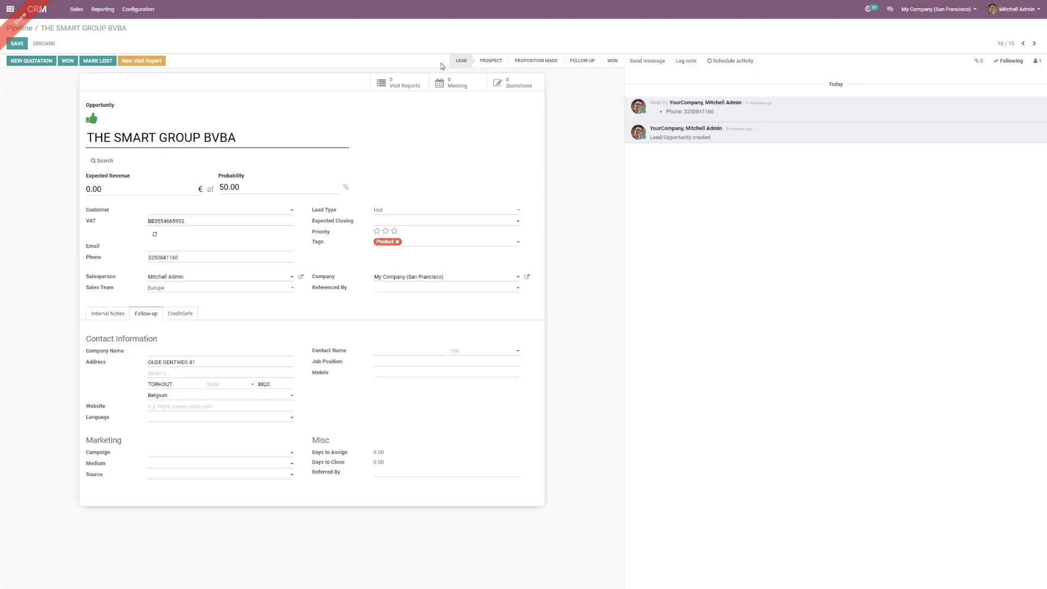
{"action": "left_click", "coordinate": [18, 45]}
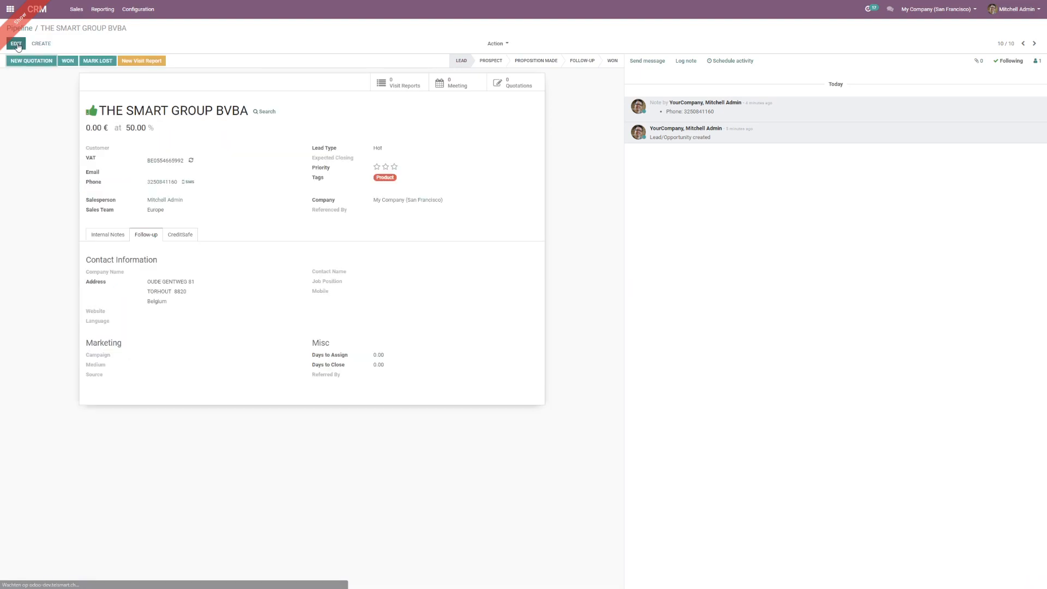
- Return to the pipeline overview and check its available filters
{"action": "left_click", "coordinate": [39, 16]}
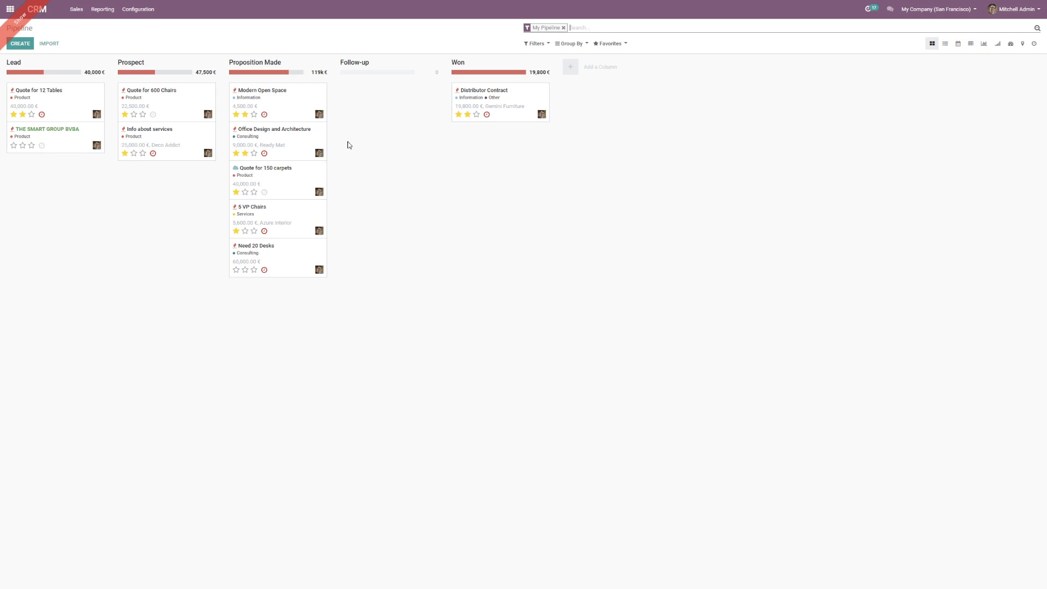
{"action": "left_click", "coordinate": [535, 44]}
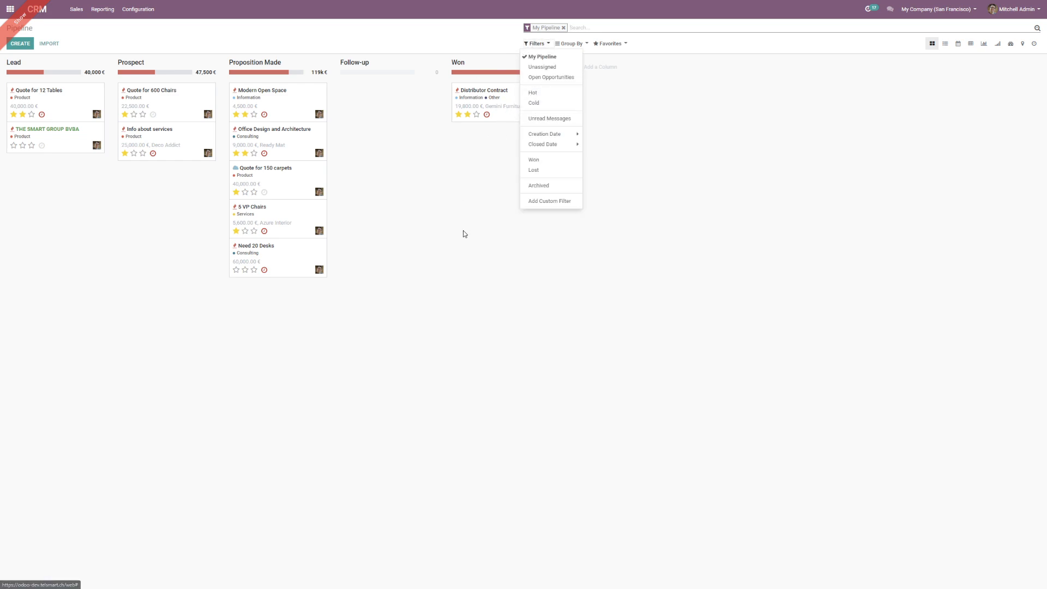
{"action": "left_click", "coordinate": [452, 283]}
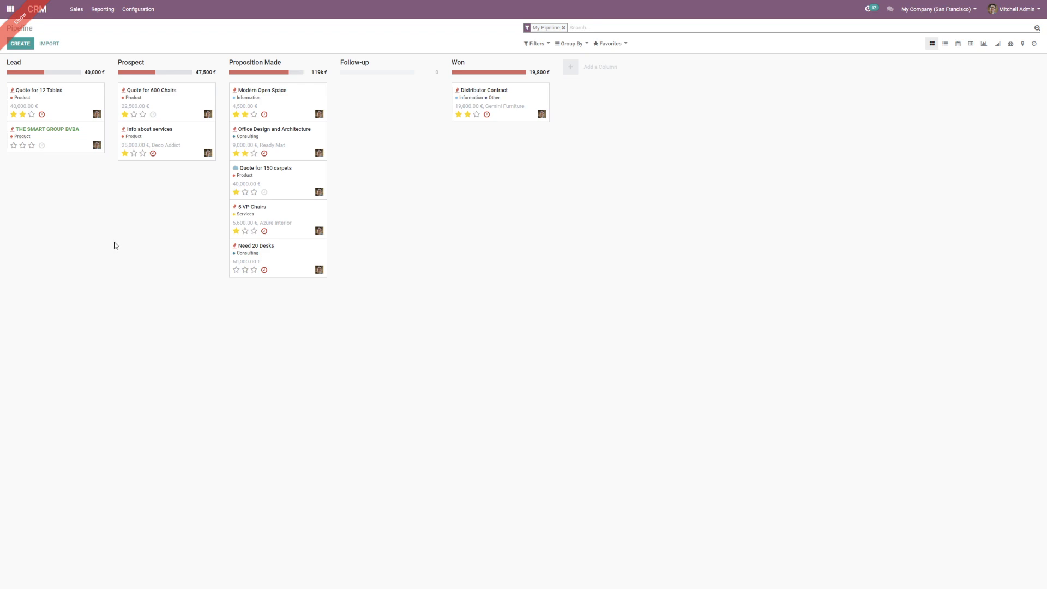
- Move the THE SMART GROUP BVBA opportunity to the Prospect stage, and shift its card to Lead and back on the pipeline board
{"action": "left_click", "coordinate": [77, 141]}
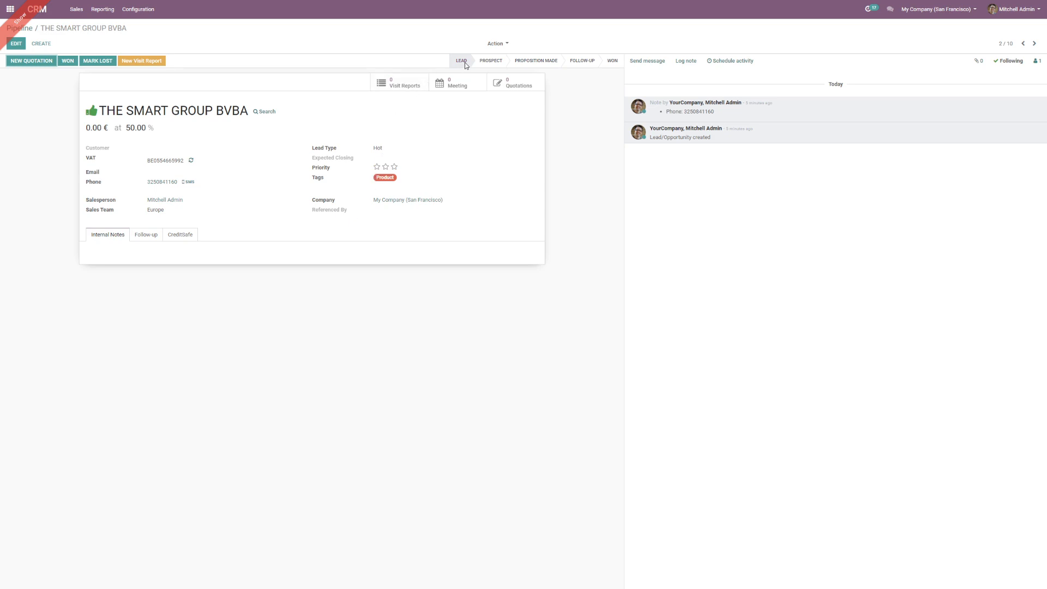
{"action": "left_click", "coordinate": [495, 63]}
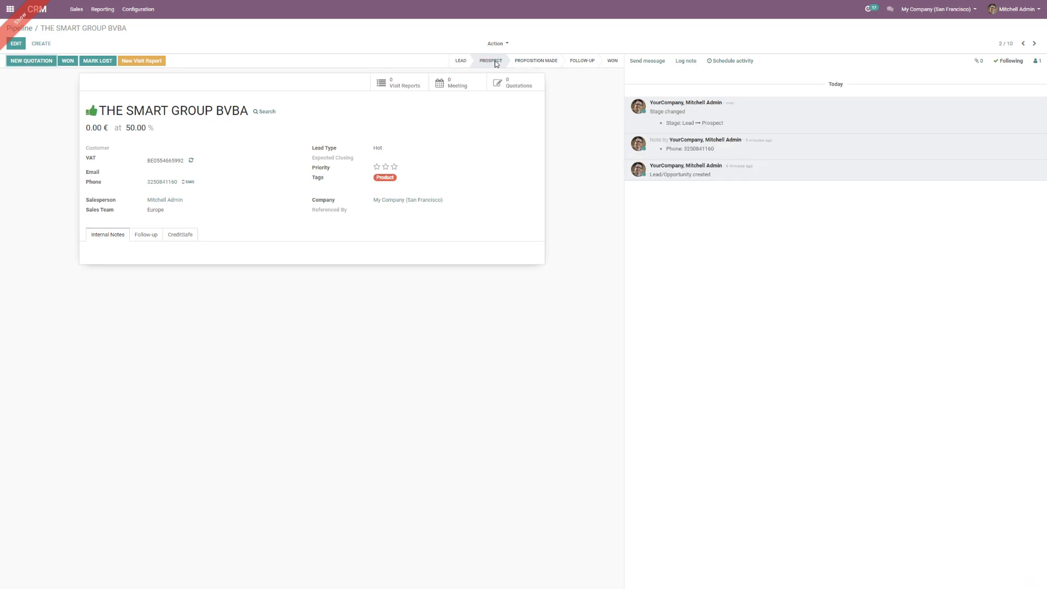
{"action": "left_click", "coordinate": [45, 14]}
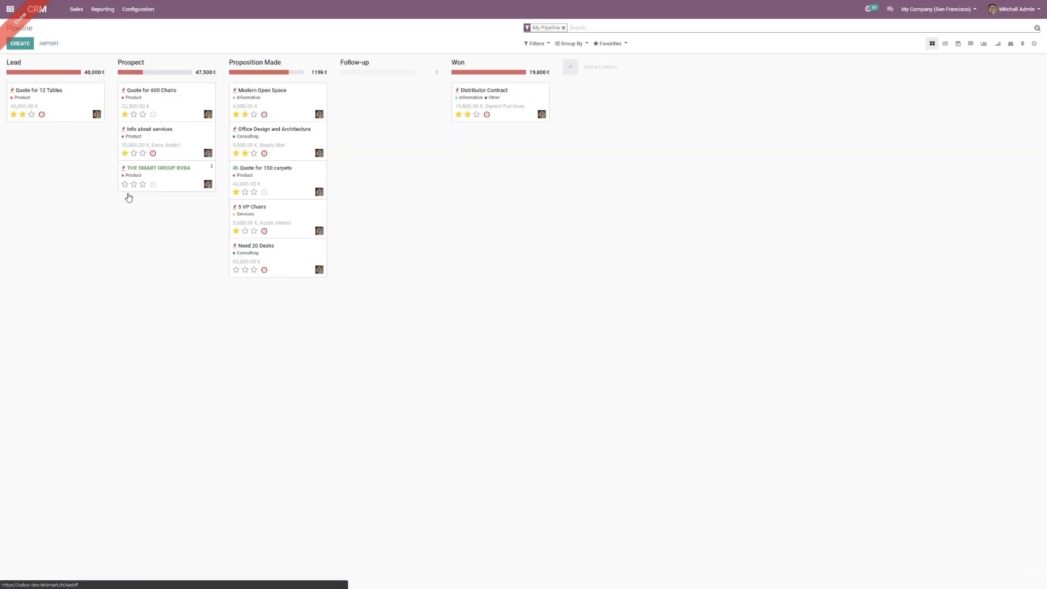
{"action": "mouse_move", "coordinate": [176, 186]}
{"action": "left_mouse_down"}
{"action": "mouse_move", "coordinate": [95, 171]}
{"action": "mouse_move", "coordinate": [71, 141]}
{"action": "mouse_move", "coordinate": [204, 228]}
{"action": "mouse_move", "coordinate": [221, 213]}
{"action": "mouse_move", "coordinate": [180, 172]}
{"action": "left_mouse_up"}
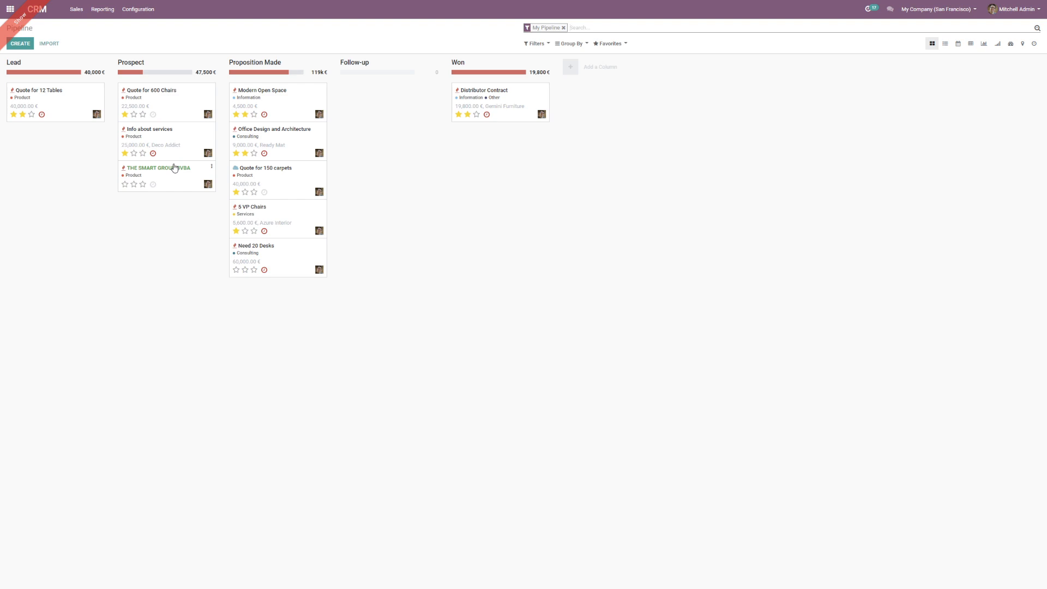
- Start scheduling a Call activity for the THE SMART GROUP BVBA opportunity, with due date 04/29/2021
{"action": "left_click", "coordinate": [173, 167]}
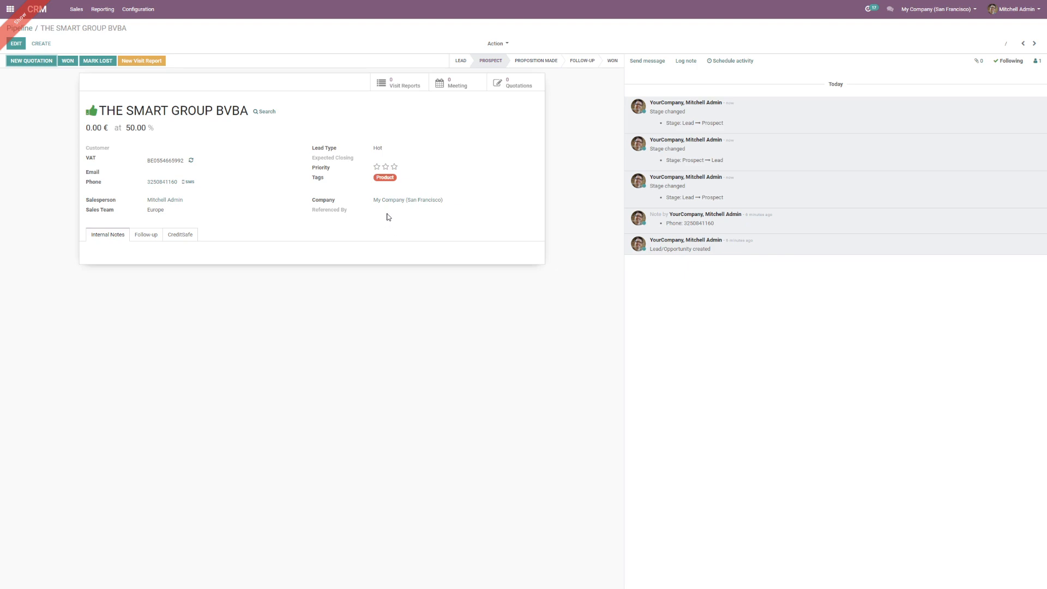
{"action": "left_click", "coordinate": [734, 62]}
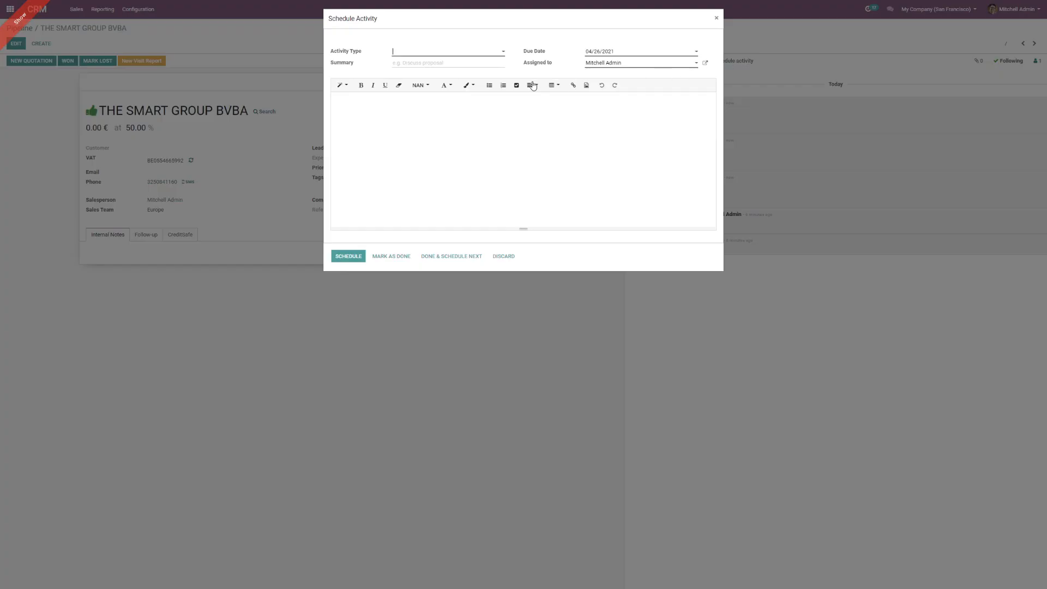
{"action": "left_click", "coordinate": [445, 52]}
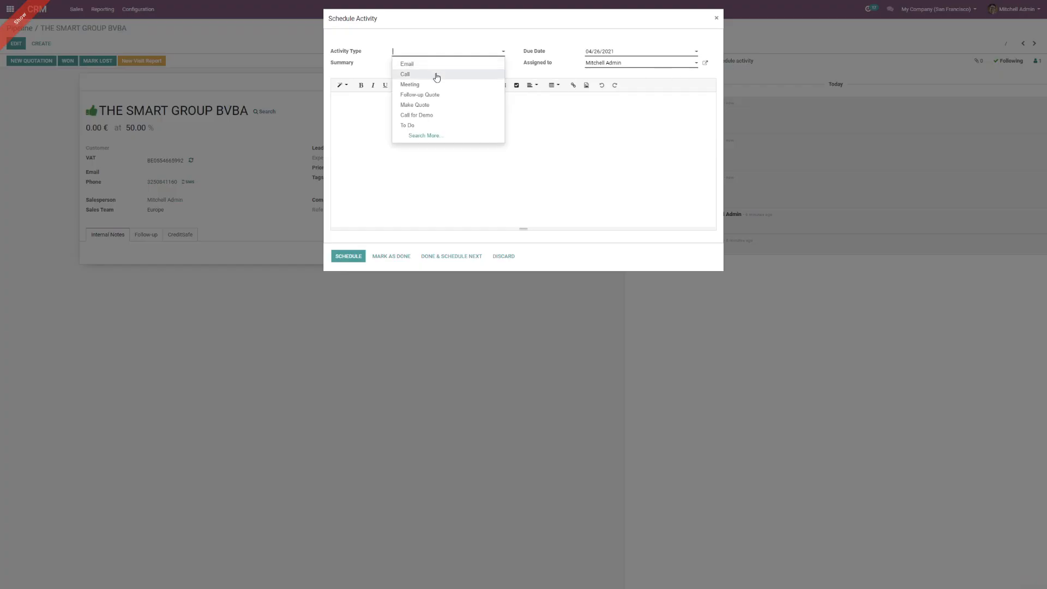
{"action": "left_click", "coordinate": [436, 75]}
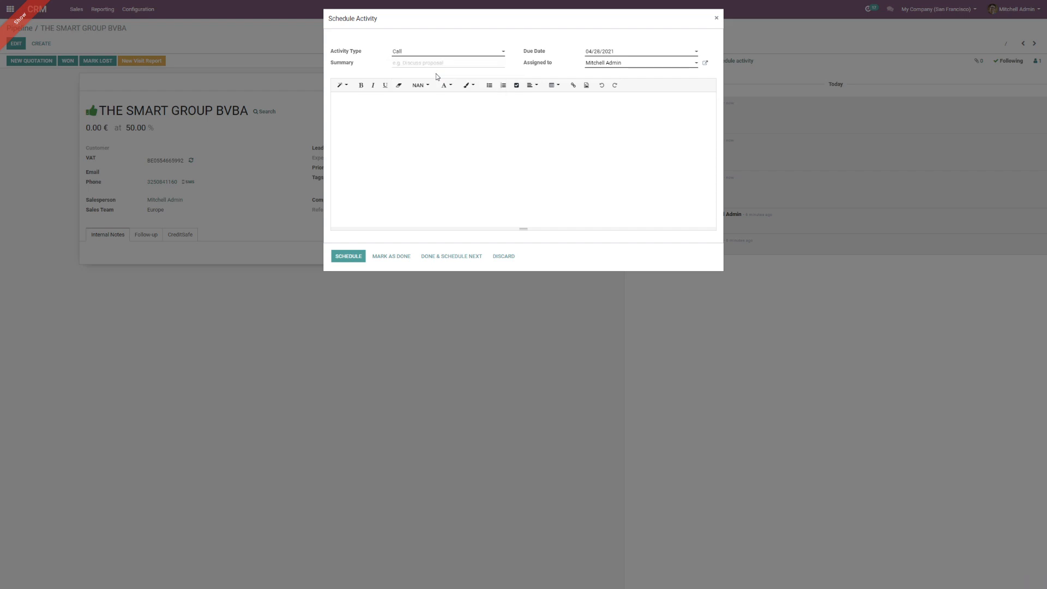
{"action": "left_click", "coordinate": [631, 52]}
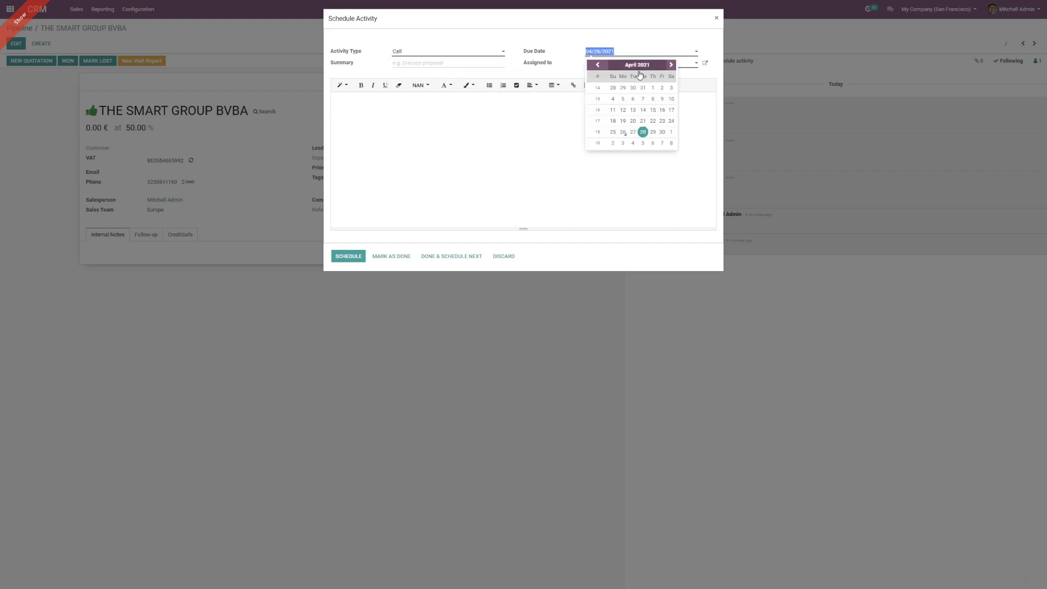
{"action": "left_click", "coordinate": [653, 132]}
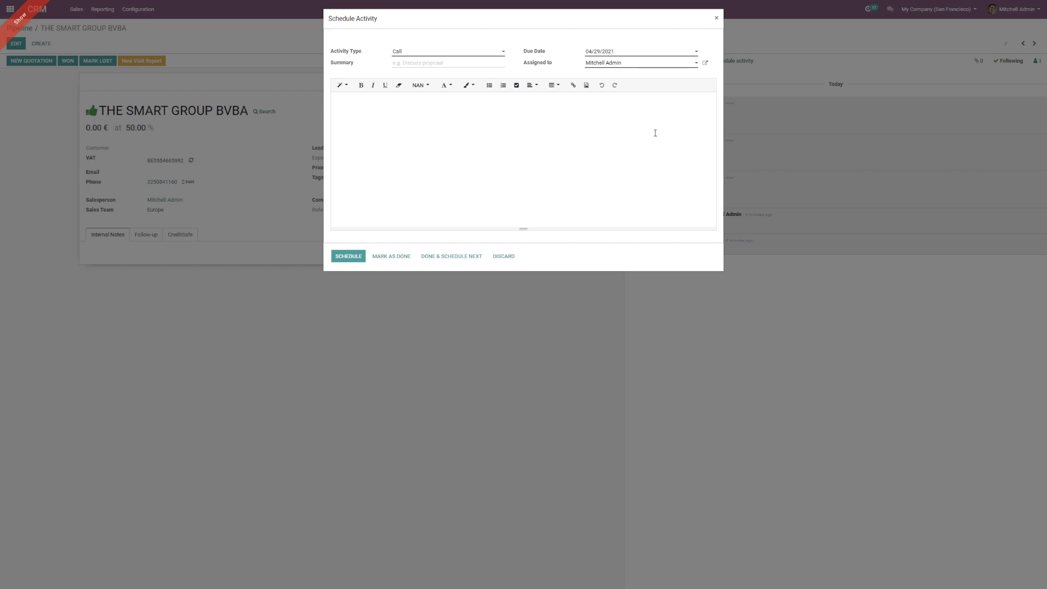
- Give the call the summary "call this person" and the note "must call tomorrow!", and schedule it
{"action": "left_click", "coordinate": [413, 65]}
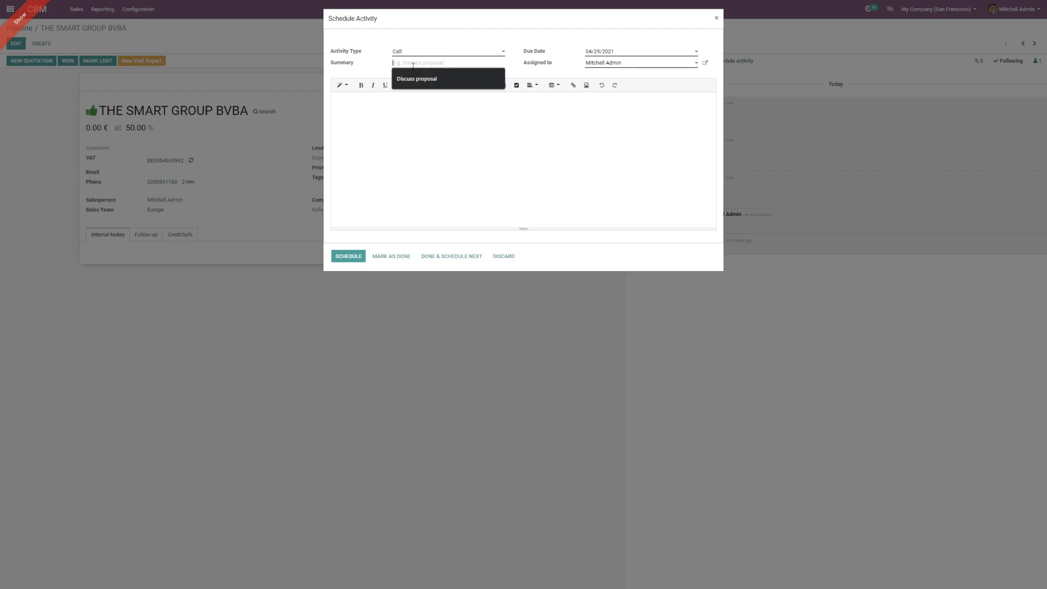
{"action": "type", "text": "call dis"}
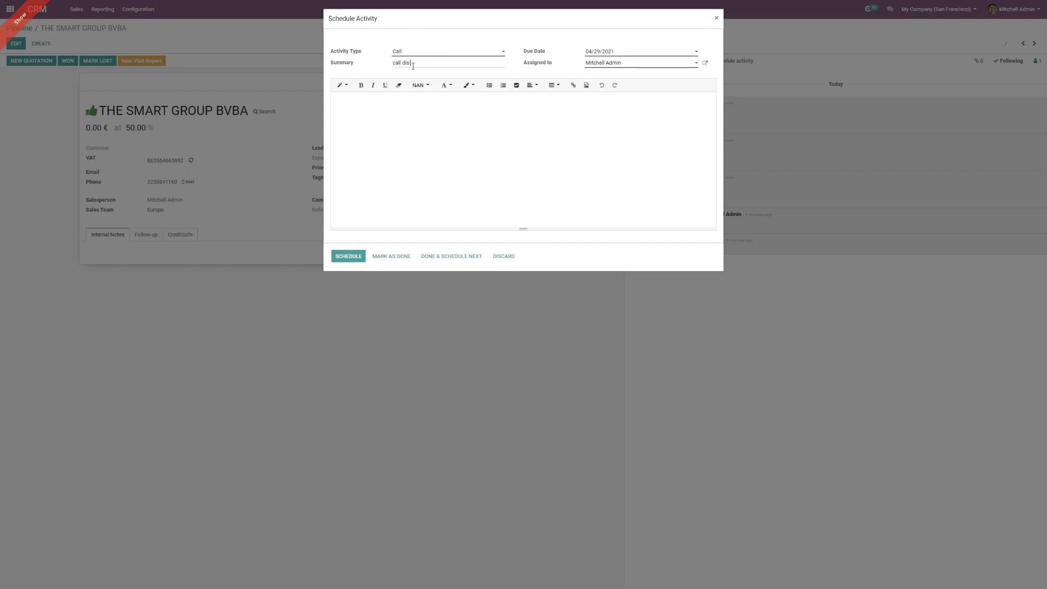
{"action": "type", "text": " pthis person"}
{"action": "left_click", "coordinate": [450, 159]}
{"action": "type", "text": "must call tomorow"}
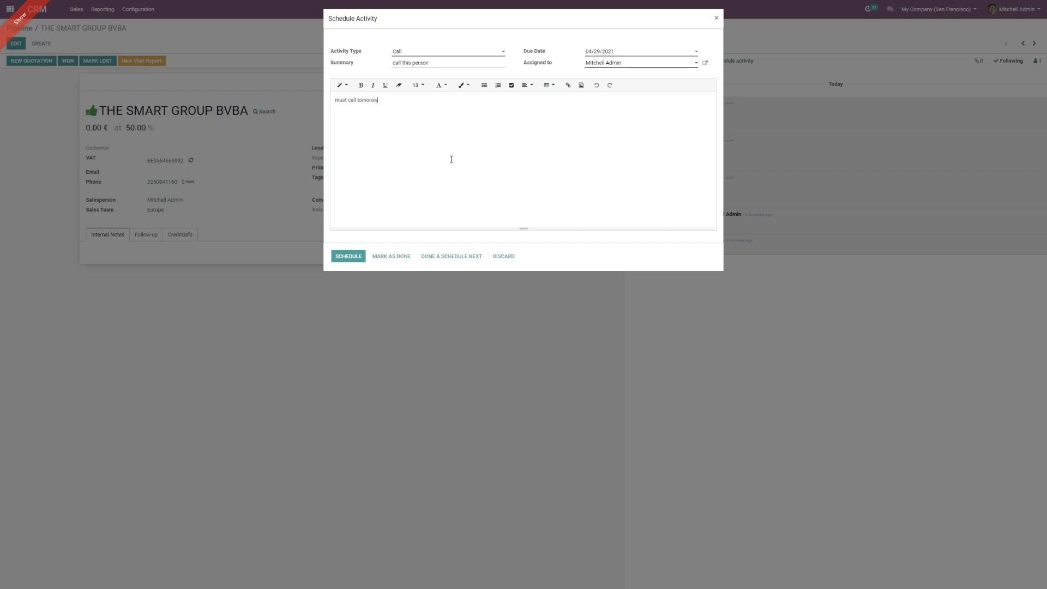
{"action": "type", "text": "!"}
{"action": "left_click", "coordinate": [343, 258]}
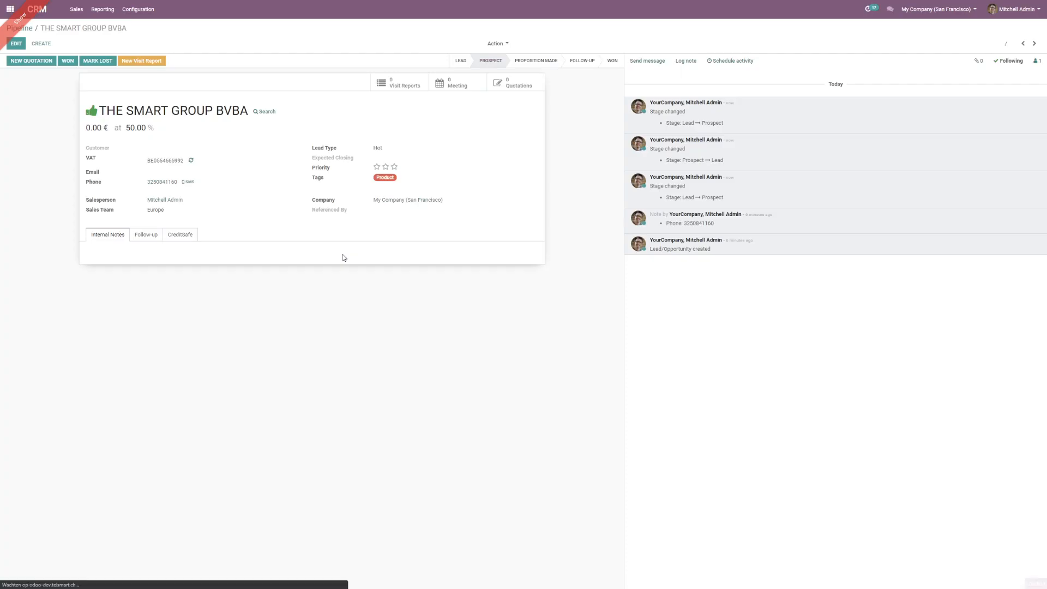
- Review the planned call on the opportunity and its pipeline card, and check the overview of scheduled activities
{"action": "left_click_drag", "start_coordinate": [660, 102], "coordinate": [749, 106]}
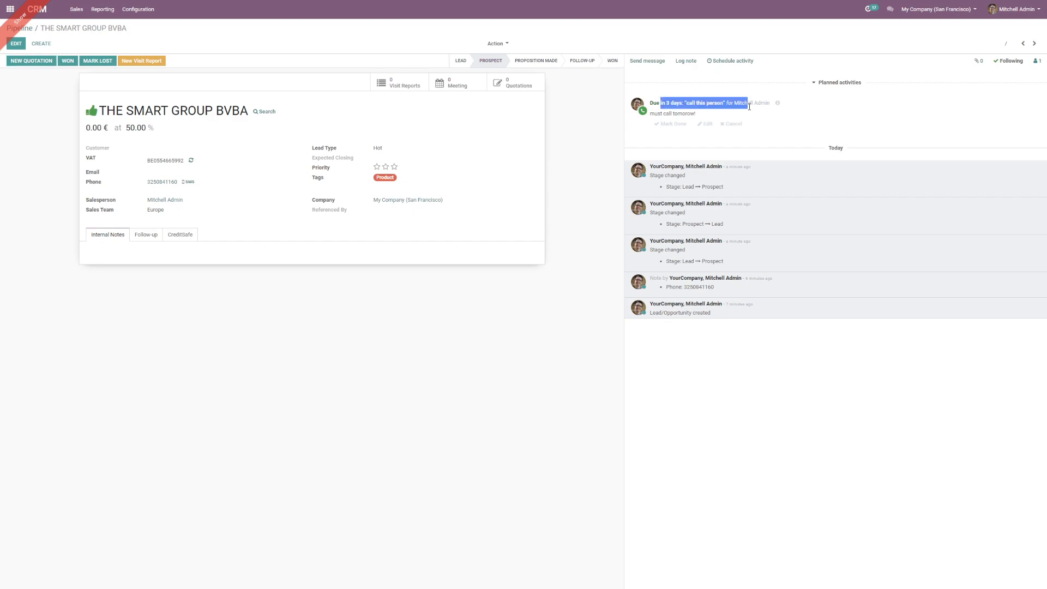
{"action": "left_click", "coordinate": [772, 123]}
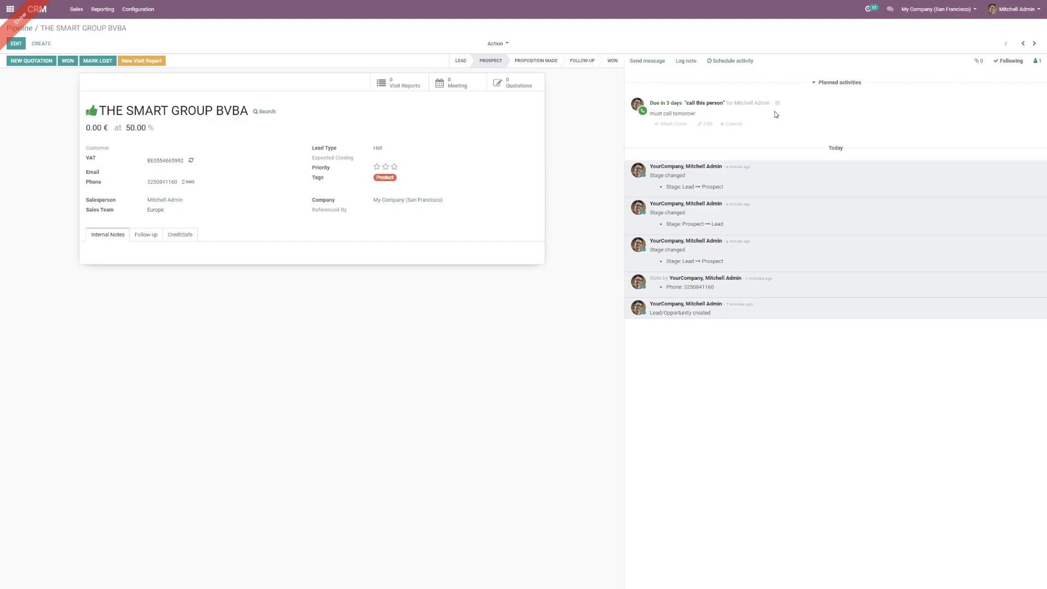
{"action": "left_click", "coordinate": [48, 18]}
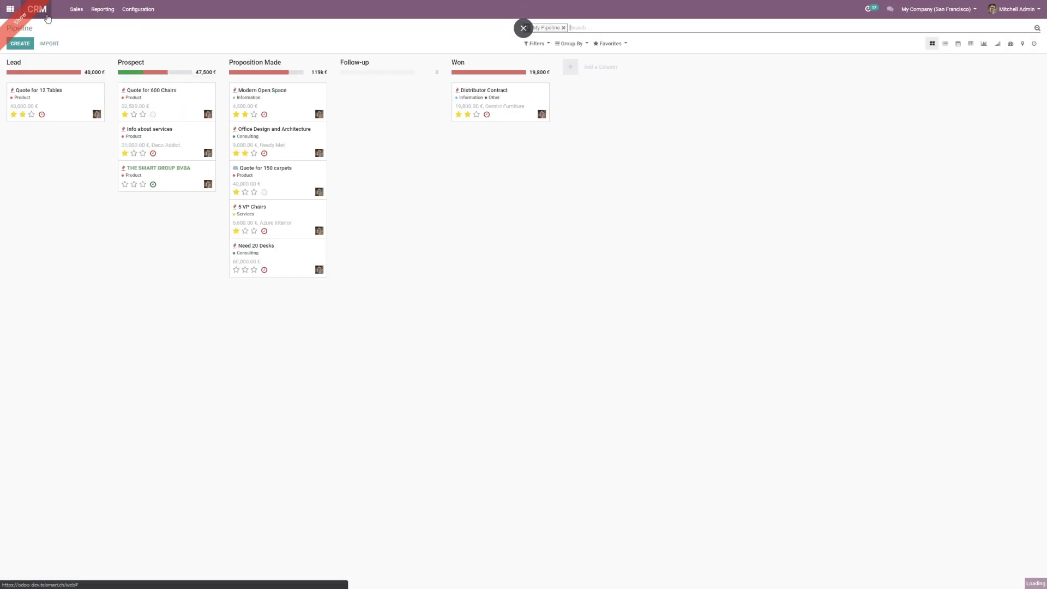
{"action": "left_click", "coordinate": [154, 188]}
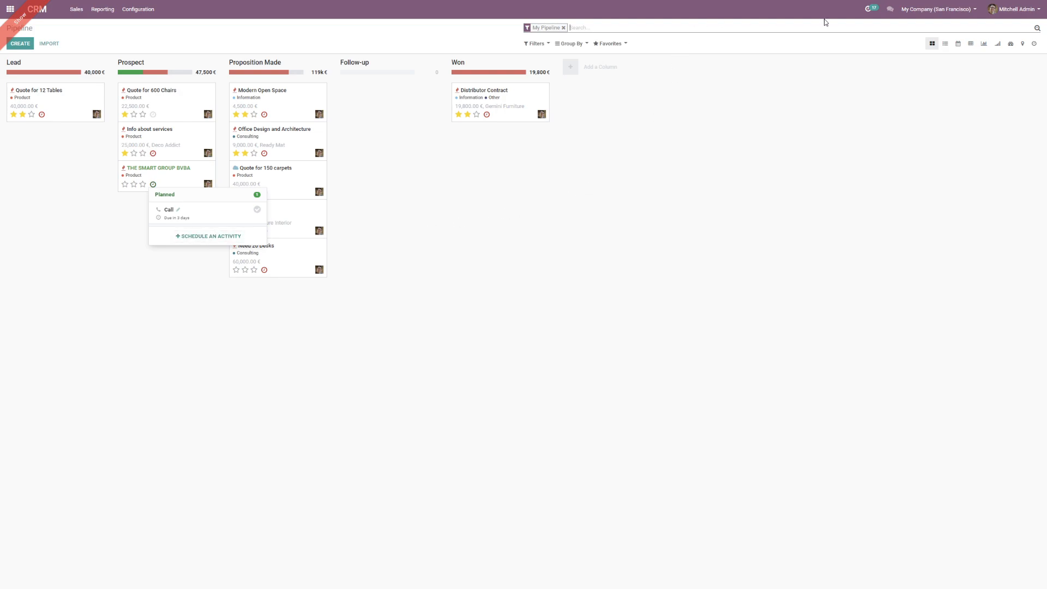
{"action": "left_click", "coordinate": [867, 9]}
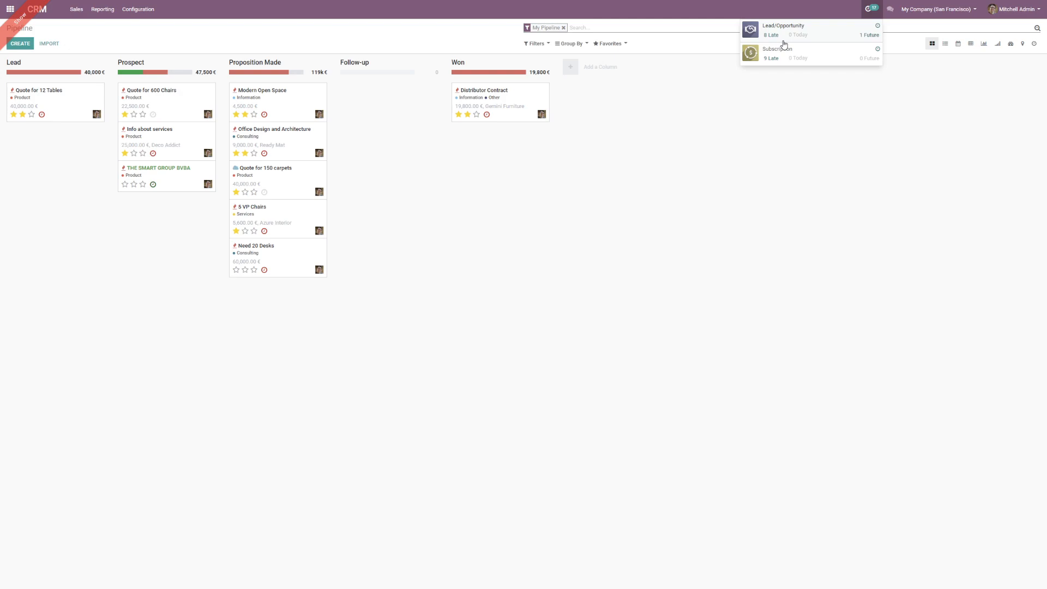
{"action": "left_click", "coordinate": [797, 159]}
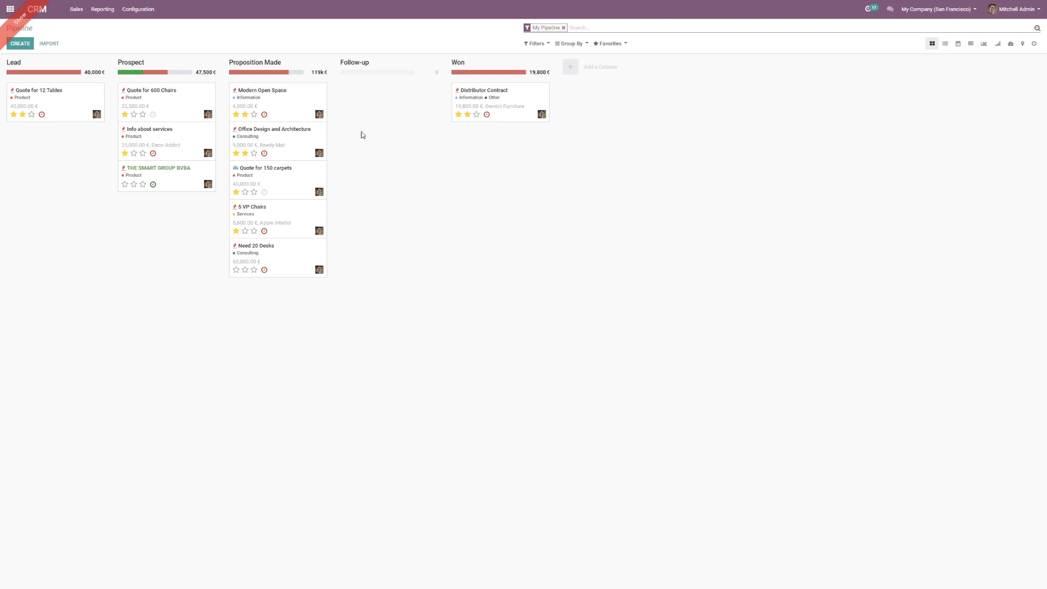
- Create and save a visit report for THE SMART GROUP BVBA rated Satisfied, with the note "Great opportunity!" and Proposed product 2
{"action": "left_click", "coordinate": [167, 170]}
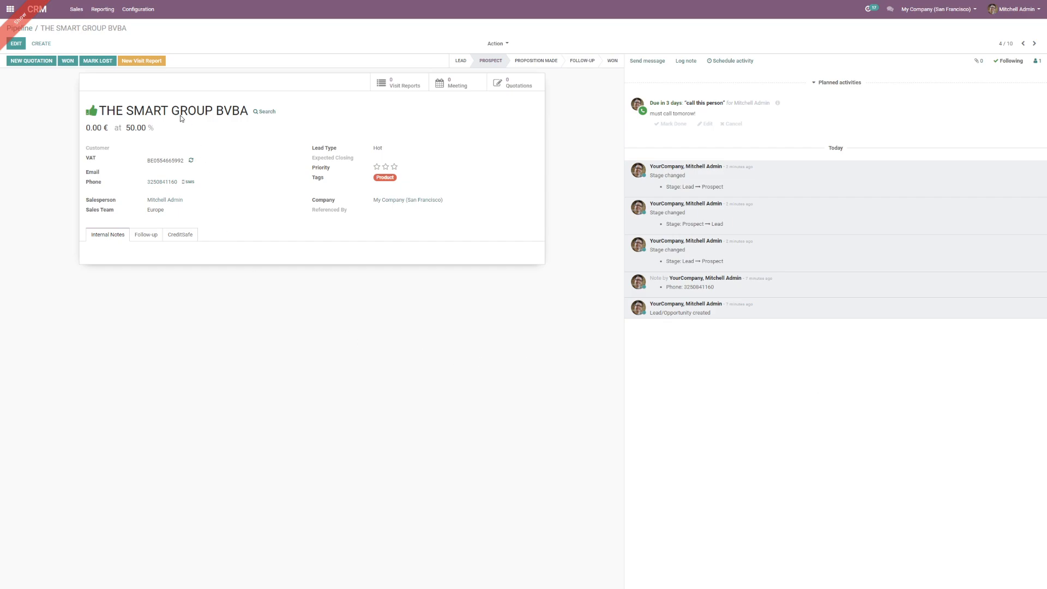
{"action": "left_click", "coordinate": [155, 63]}
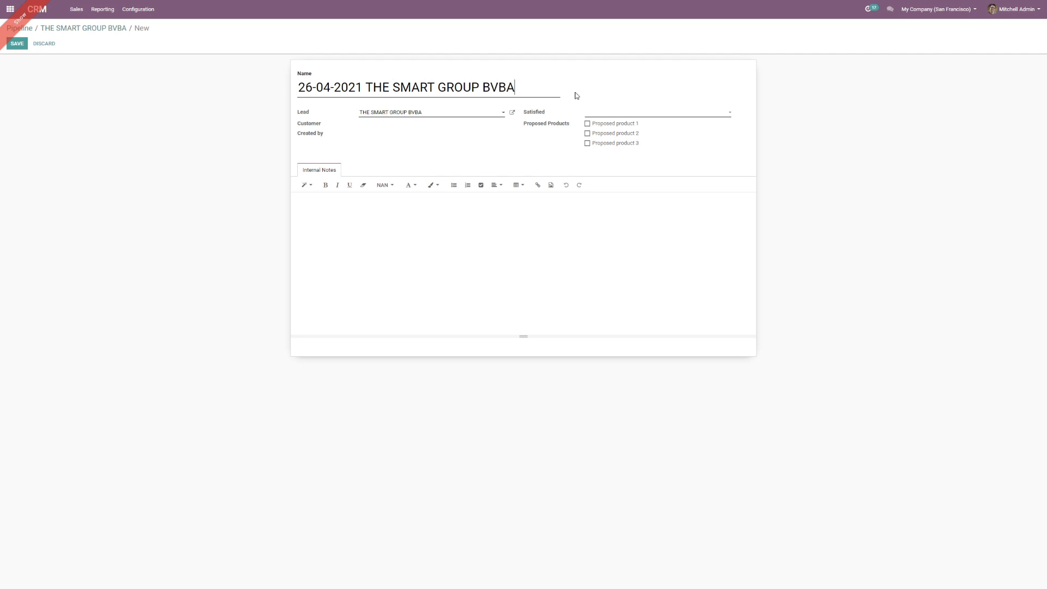
{"action": "left_click", "coordinate": [646, 112]}
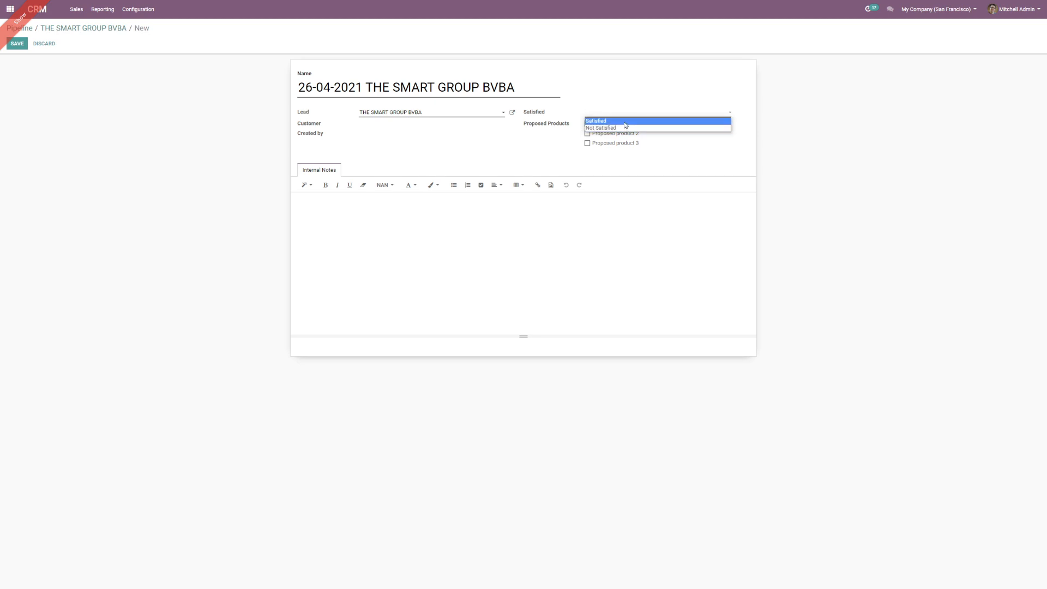
{"action": "left_click", "coordinate": [625, 124]}
{"action": "left_click", "coordinate": [542, 261]}
{"action": "type", "text": "eat opportunity!"}
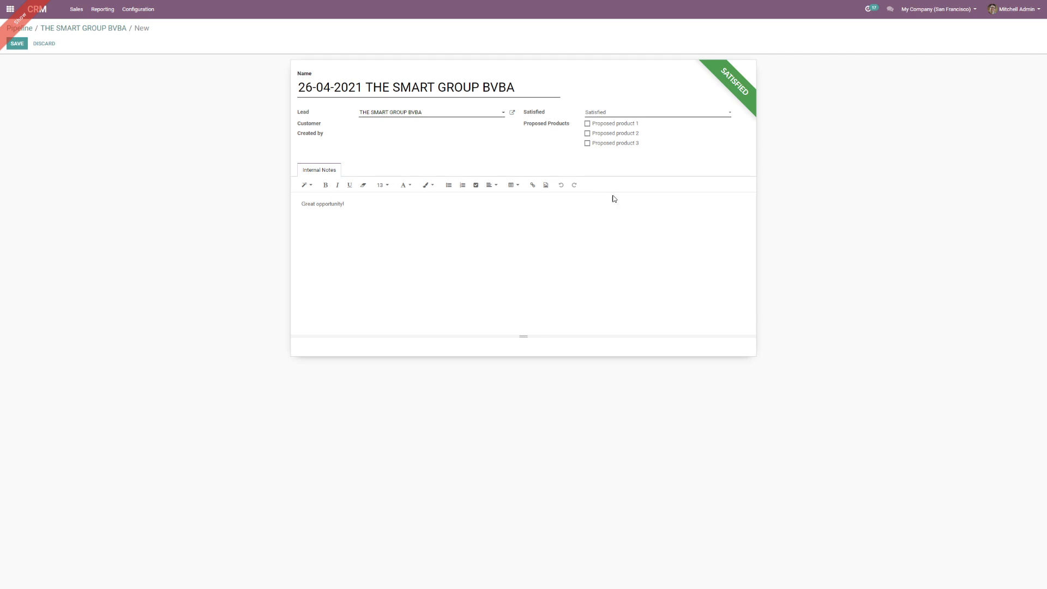
{"action": "left_click", "coordinate": [609, 134]}
{"action": "left_click", "coordinate": [17, 43]}
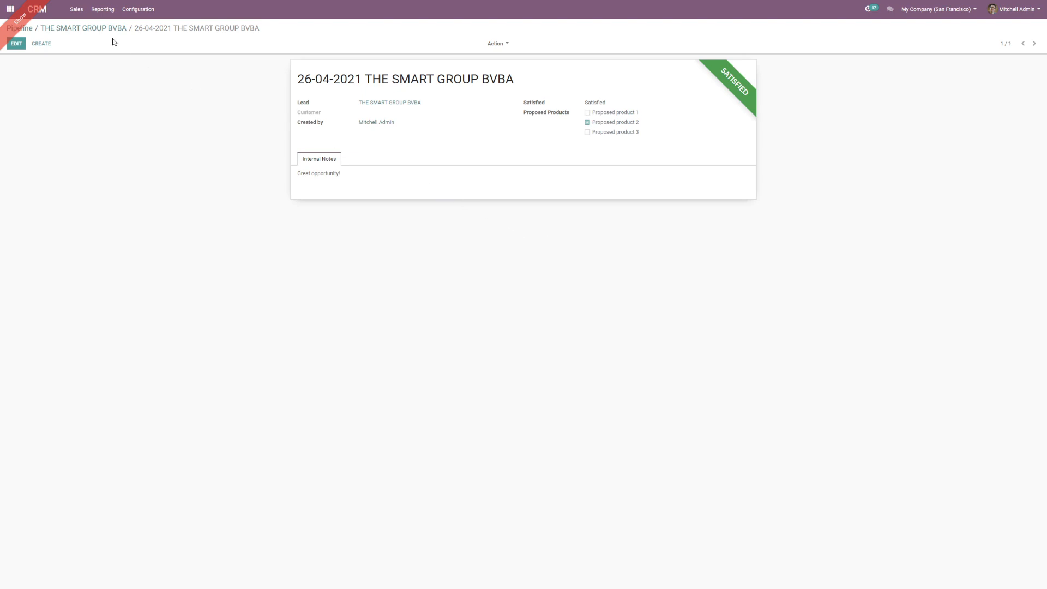
- View the visit reports linked to the THE SMART GROUP BVBA opportunity and the general list of visit reports
{"action": "left_click", "coordinate": [98, 29]}
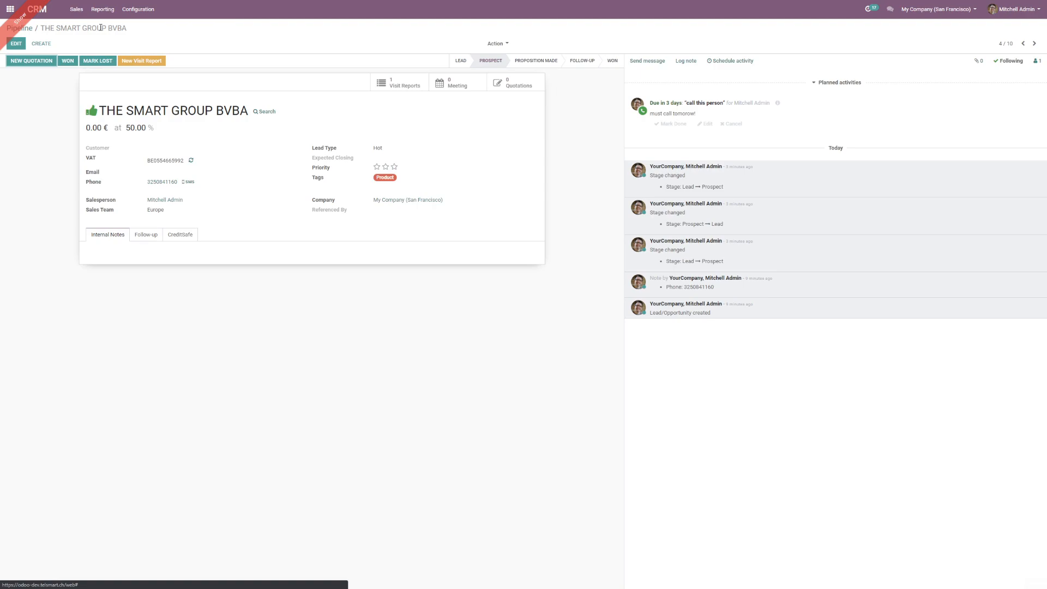
{"action": "left_click", "coordinate": [383, 86]}
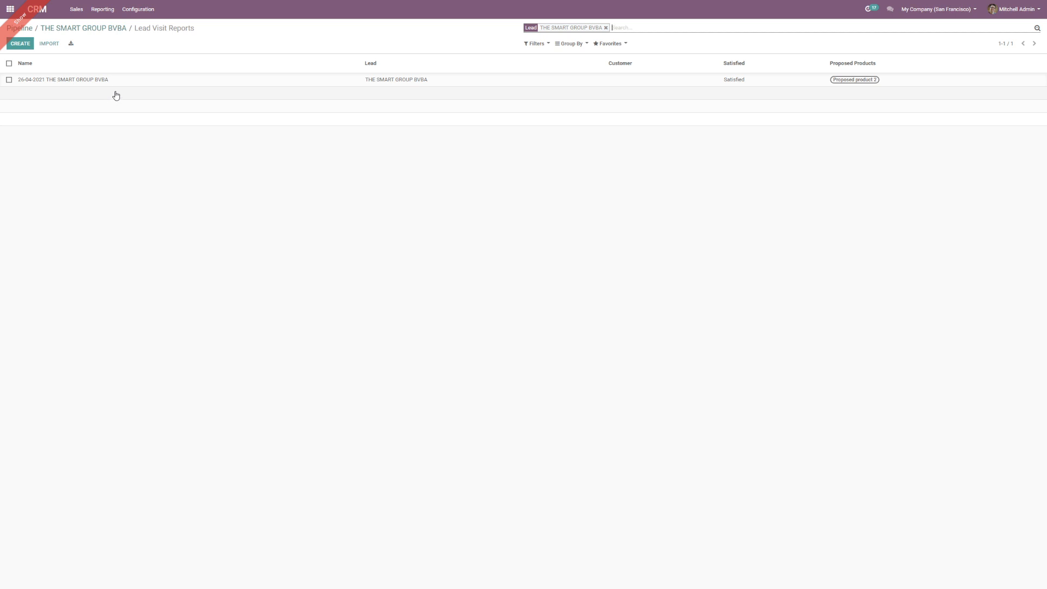
{"action": "left_click", "coordinate": [77, 9]}
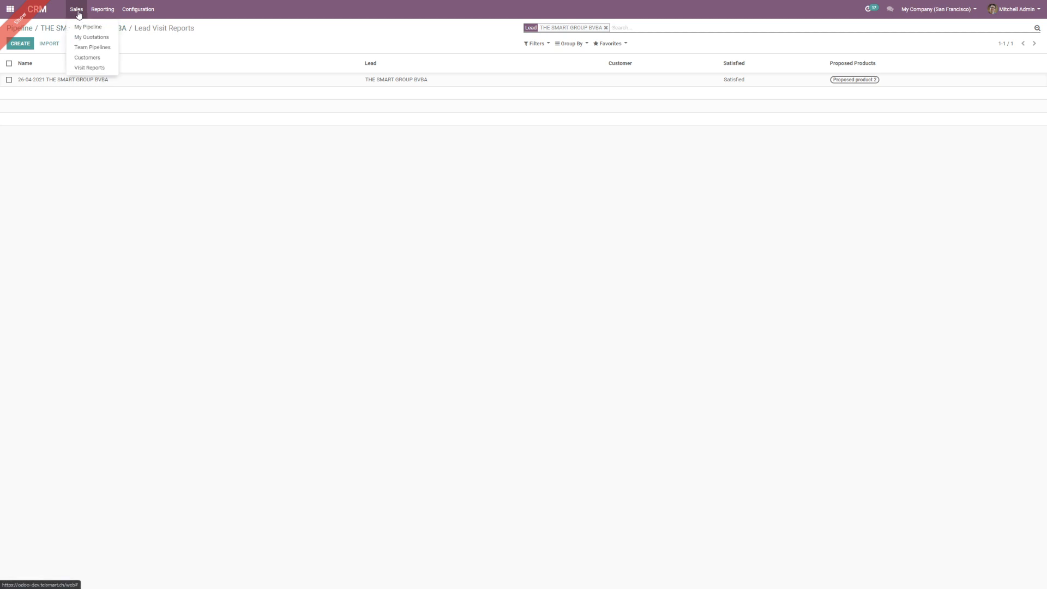
{"action": "left_click", "coordinate": [93, 70]}
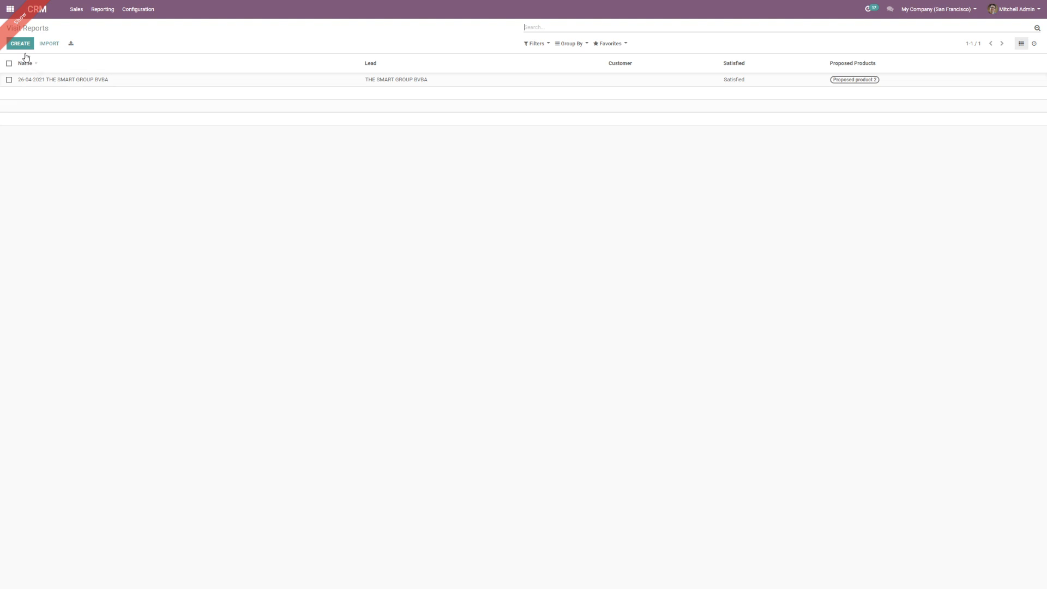
- Create a quotation from the THE SMART GROUP BVBA opportunity with a new customer, enter "x" as specific agreements, and save it
{"action": "left_click", "coordinate": [34, 18]}
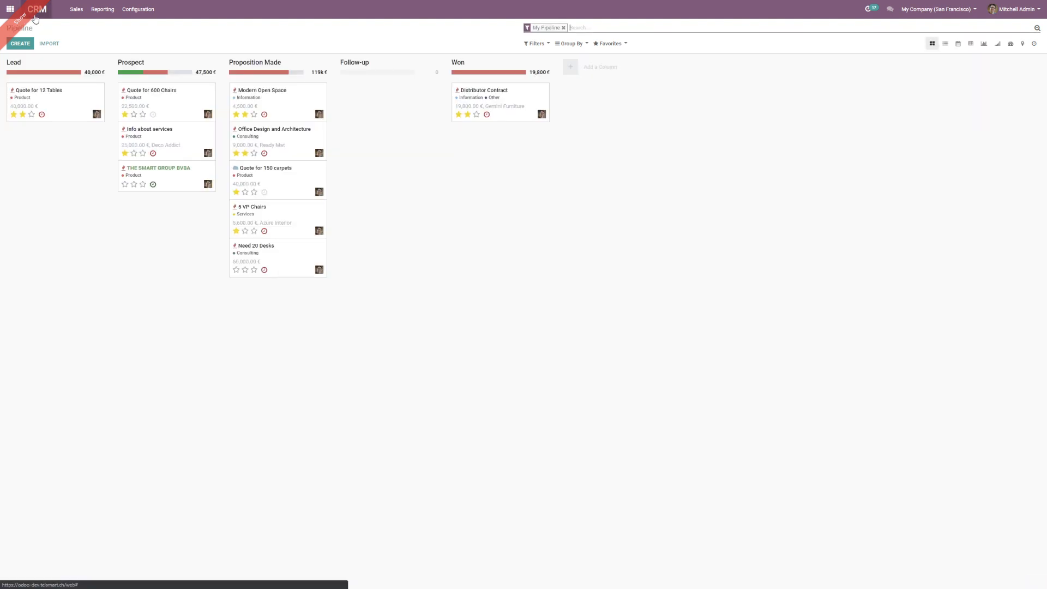
{"action": "left_click", "coordinate": [137, 172]}
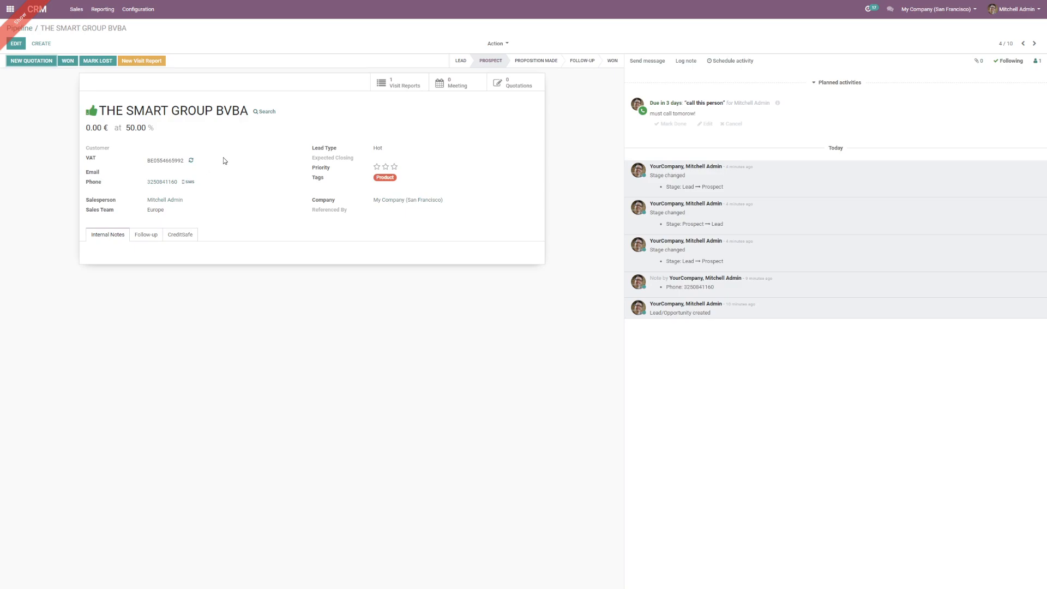
{"action": "left_click", "coordinate": [25, 63]}
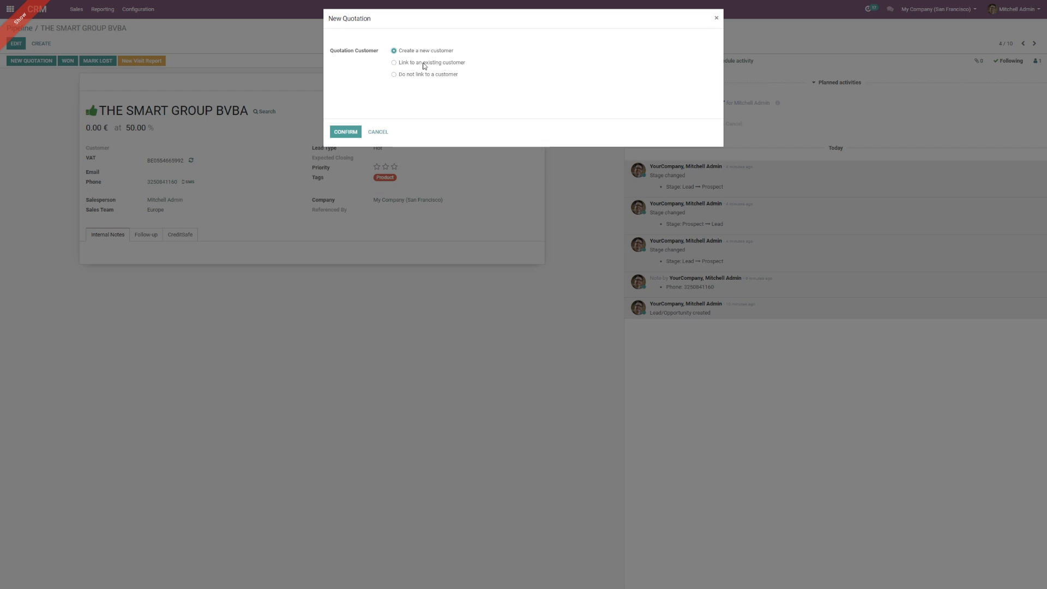
{"action": "left_click", "coordinate": [346, 132]}
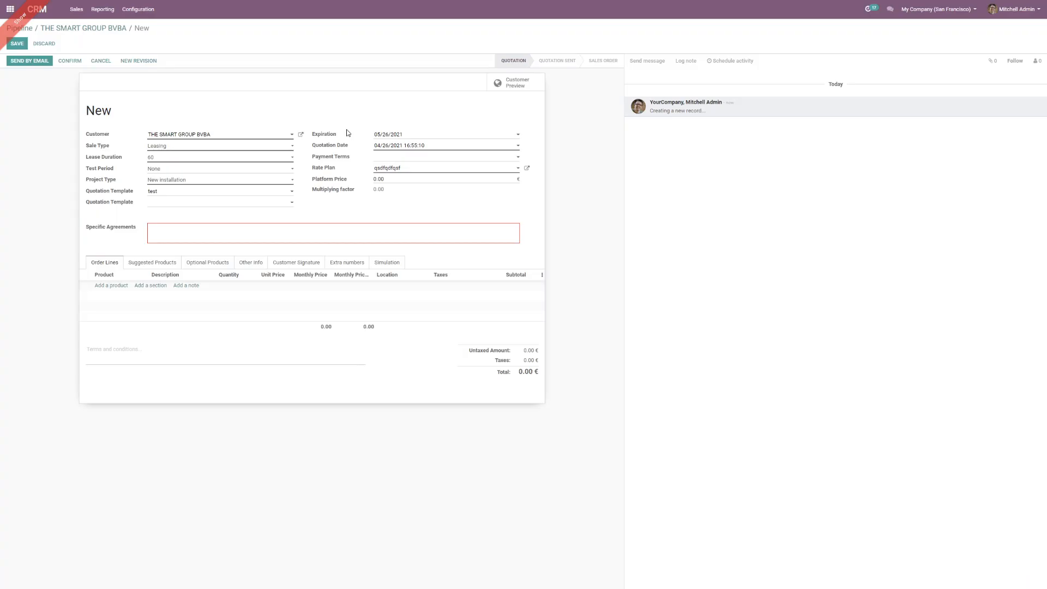
{"action": "left_click", "coordinate": [159, 231]}
{"action": "type", "text": "x"}
{"action": "left_click", "coordinate": [21, 44]}
- Return to the THE SMART GROUP BVBA opportunity and mark it as won
{"action": "left_click", "coordinate": [71, 34]}
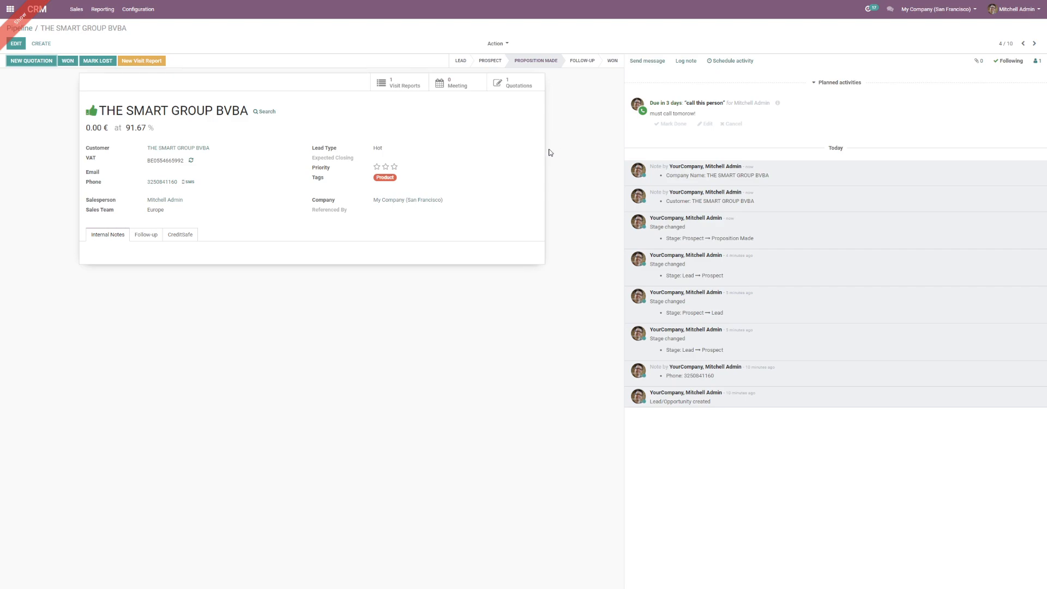
{"action": "left_click", "coordinate": [67, 61]}
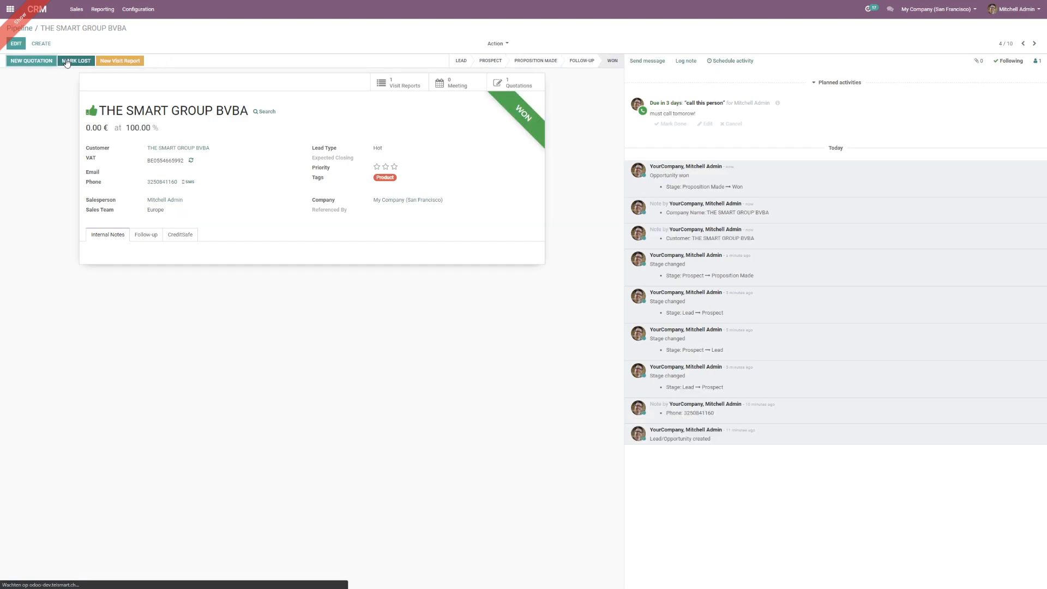